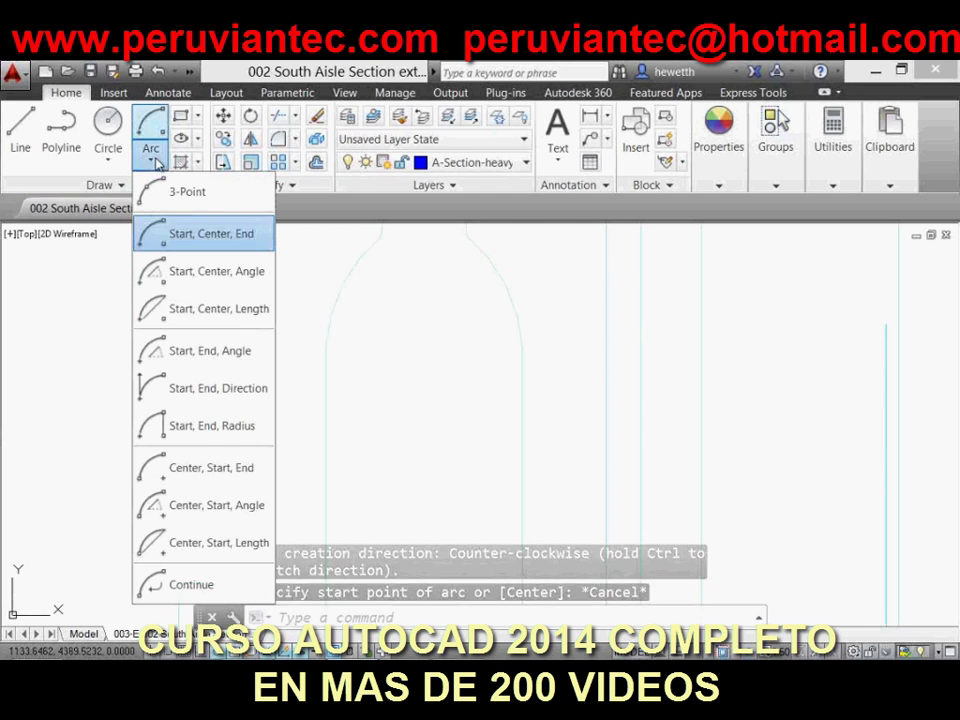
- Start a Start-Center-End arc in the rounded opening, placing its start point and centre
{"action": "left_click", "coordinate": [181, 235]}
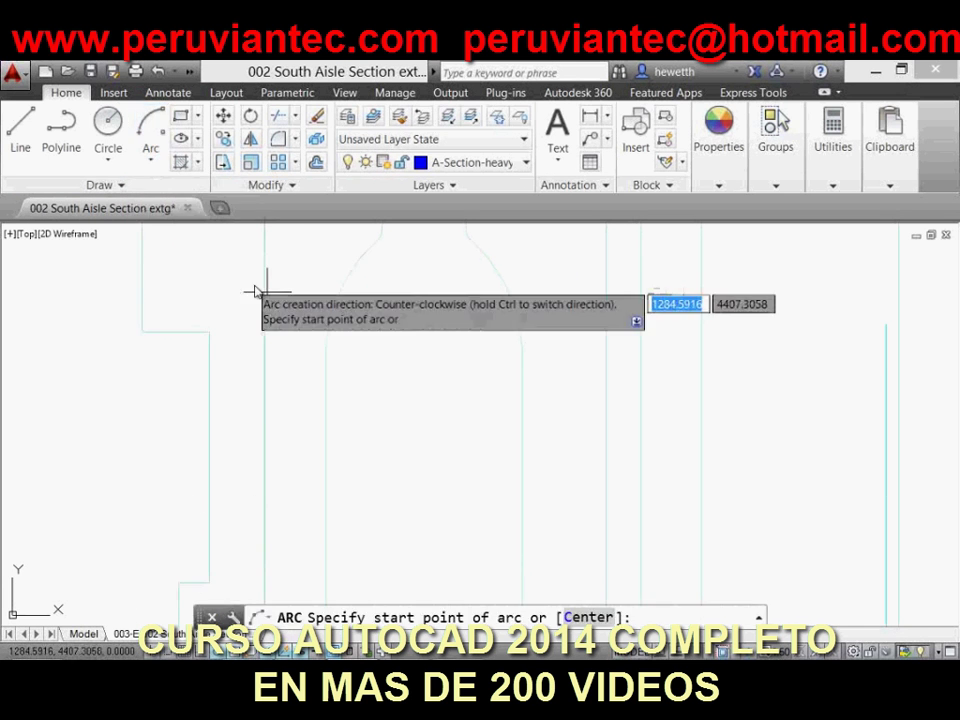
{"action": "left_click", "coordinate": [364, 357]}
{"action": "type", "text": "c"}
{"action": "key", "text": "Return"}
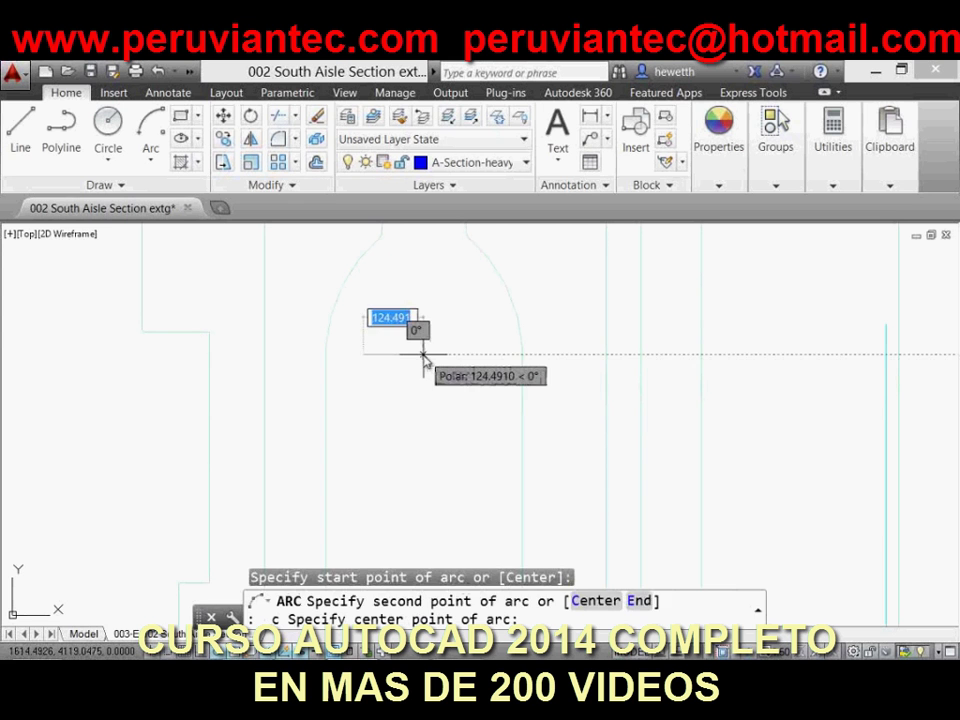
{"action": "left_click", "coordinate": [422, 355]}
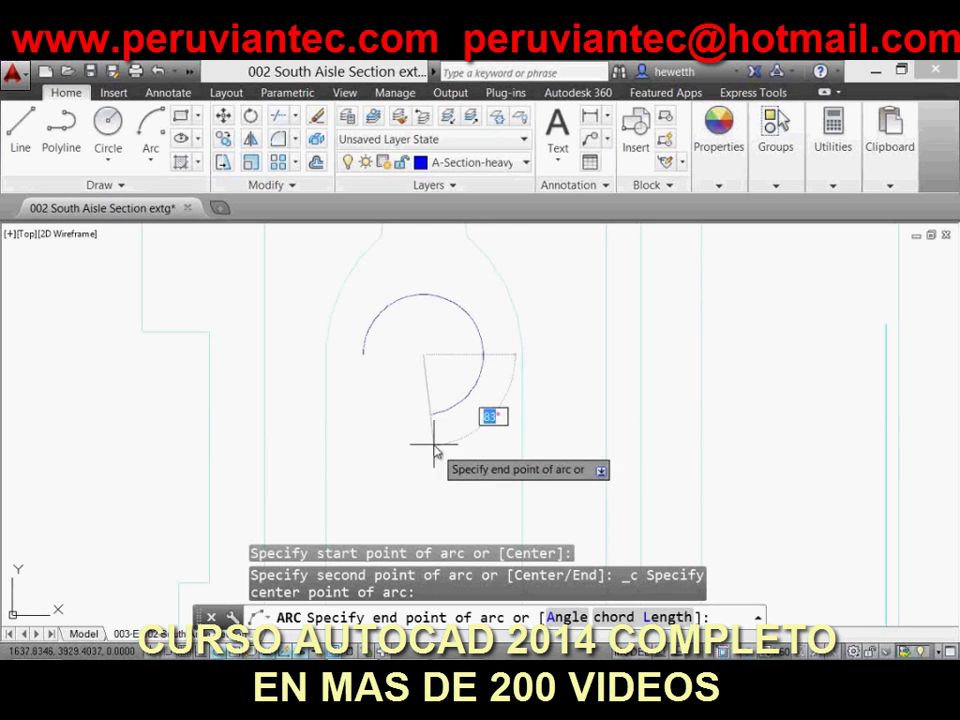
- Place the arc's end point to complete it, then zoom and check the house outline
{"action": "left_click", "coordinate": [424, 289]}
{"action": "scroll", "coordinate": [347, 268], "scroll_direction": "up", "scroll_amount": 1}
{"action": "scroll", "coordinate": [375, 418], "scroll_direction": "up", "scroll_amount": 4}
{"action": "scroll", "coordinate": [396, 460], "scroll_direction": "up", "scroll_amount": 5}
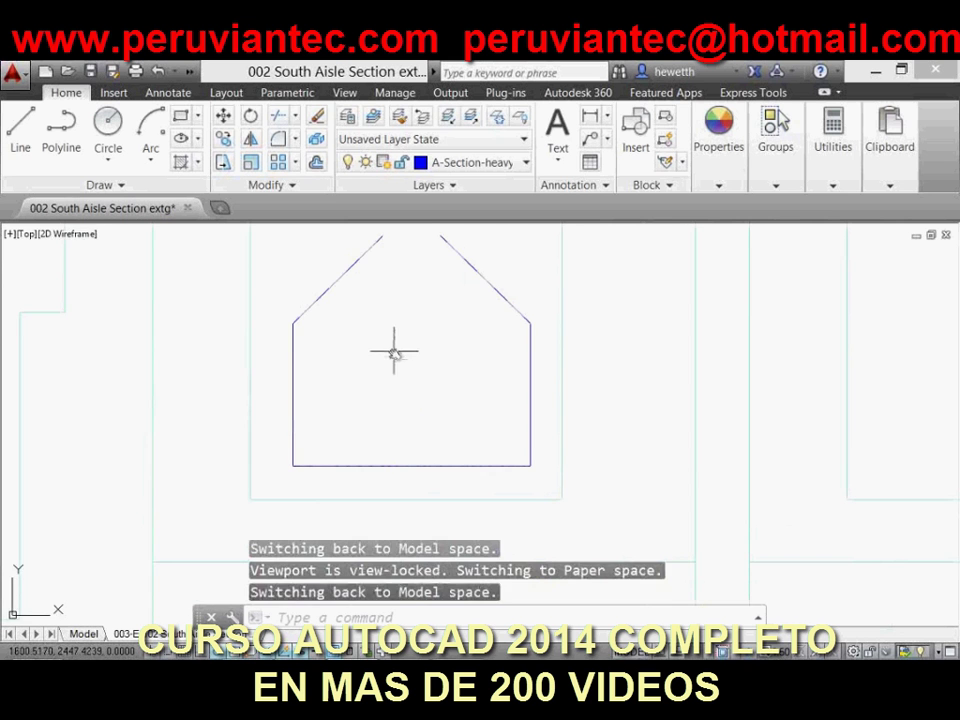
{"action": "scroll", "coordinate": [392, 349], "scroll_direction": "up", "scroll_amount": 1}
{"action": "scroll", "coordinate": [377, 373], "scroll_direction": "down", "scroll_amount": 1}
{"action": "left_click", "coordinate": [340, 285]}
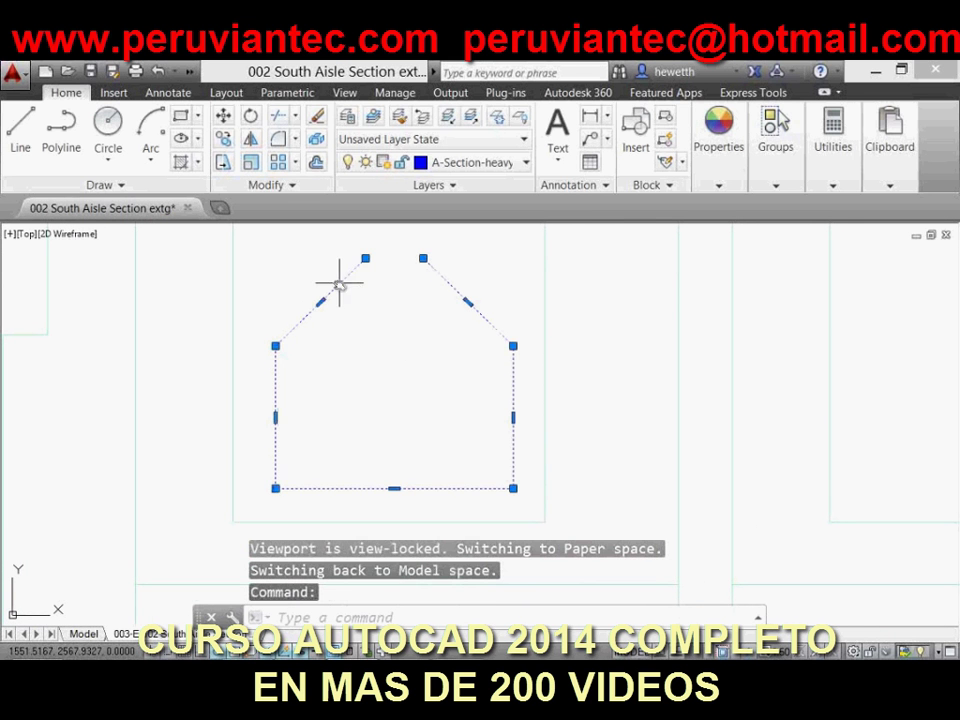
{"action": "key", "text": "Escape"}
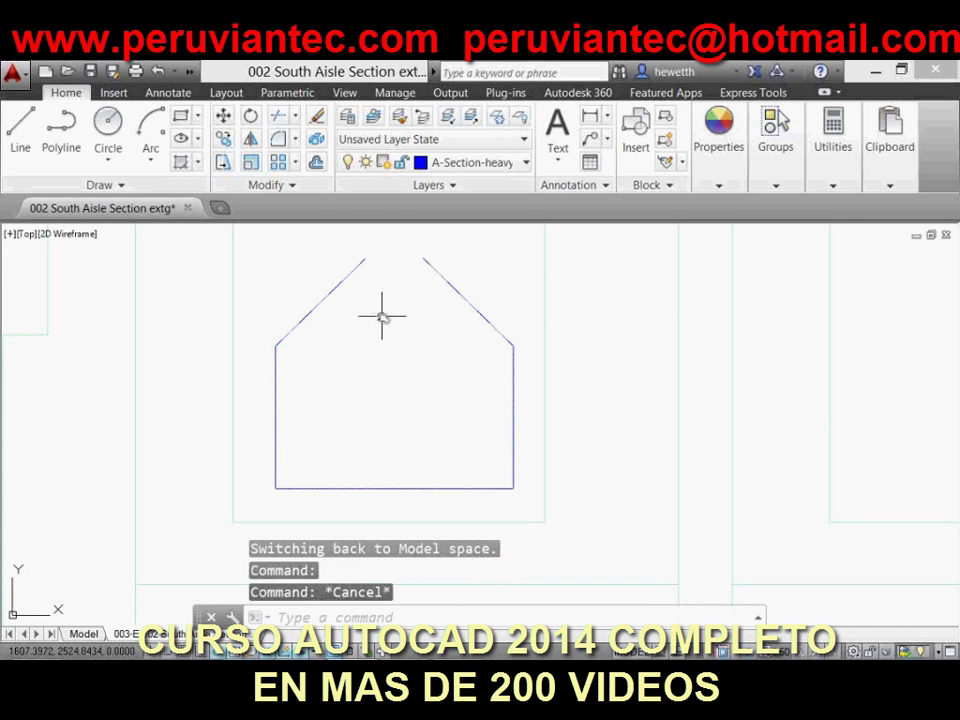
- Fillet the left and right roof diagonals into a sharp peak
{"action": "type", "text": "f"}
{"action": "key", "text": "Return"}
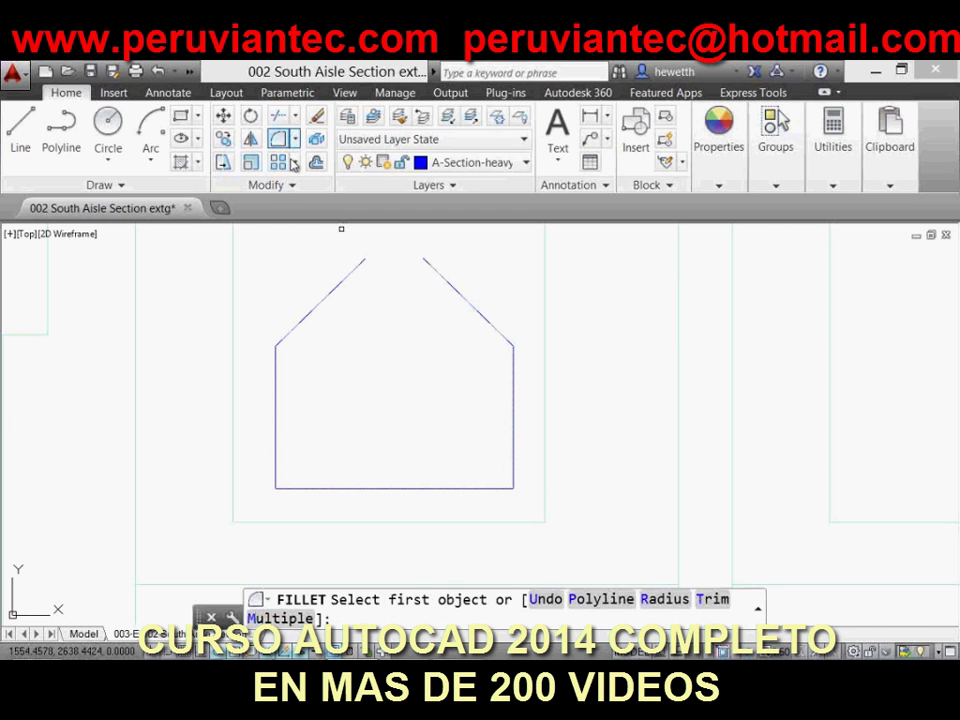
{"action": "left_click", "coordinate": [355, 274]}
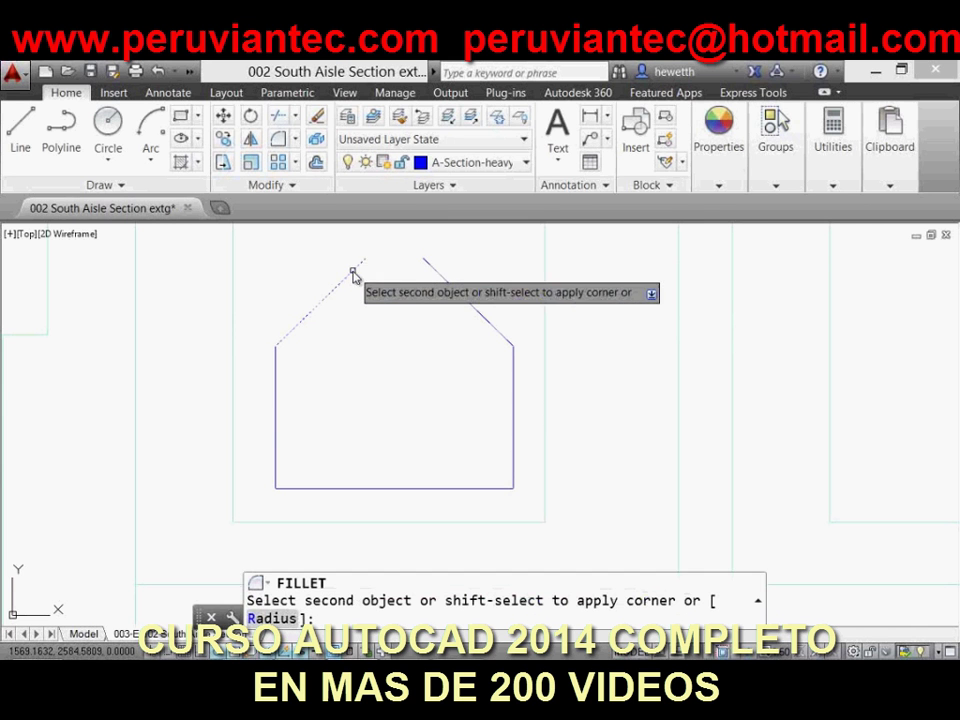
{"action": "left_click", "coordinate": [432, 272]}
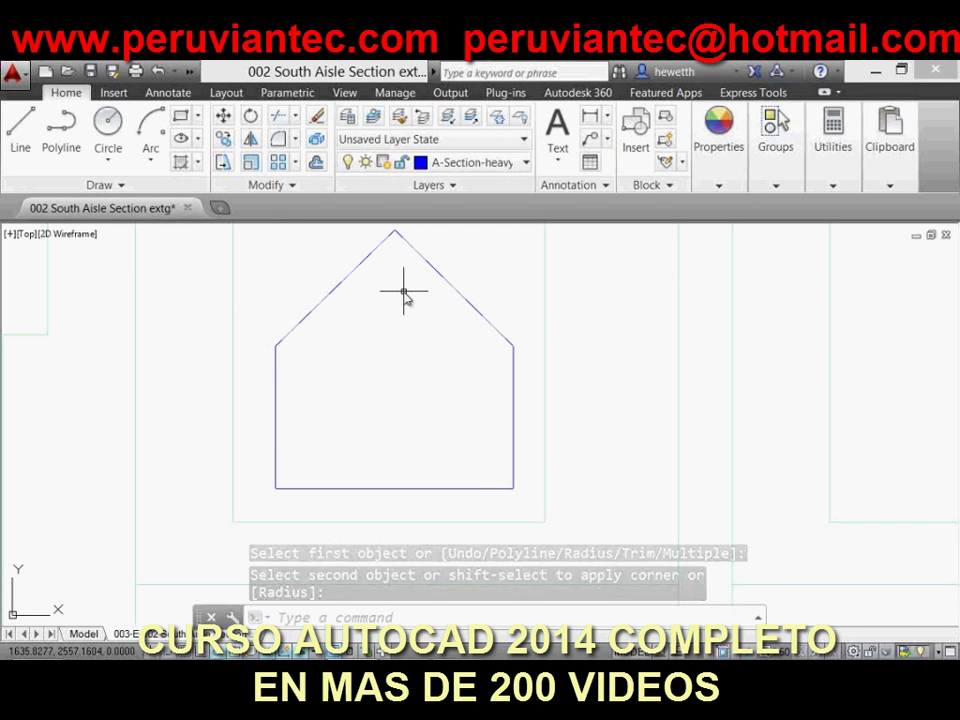
{"action": "type", "text": "s"}
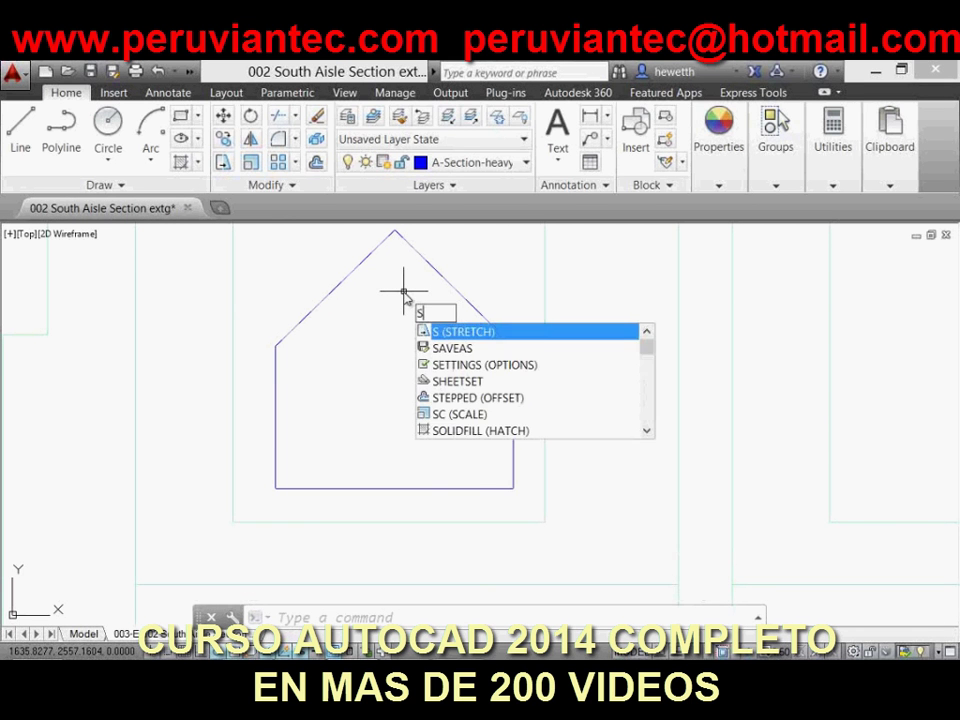
{"action": "type", "text": "sm"}
- In the Sheet Set Manager, create a new sheet numbered 1 titled 'Sample'
{"action": "key", "text": "Return"}
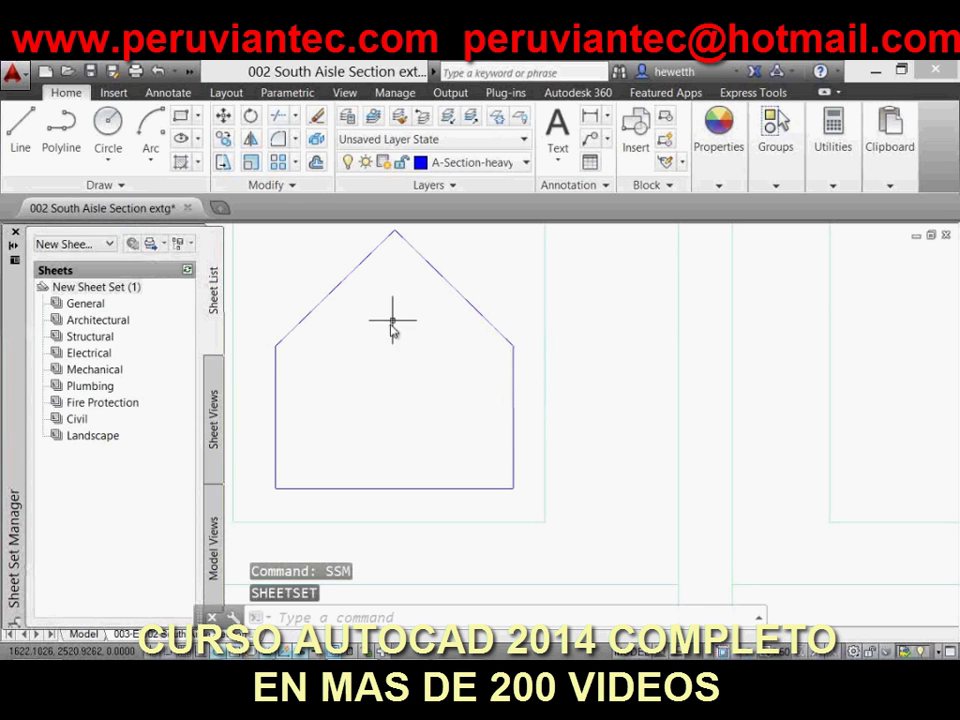
{"action": "right_click", "coordinate": [108, 289]}
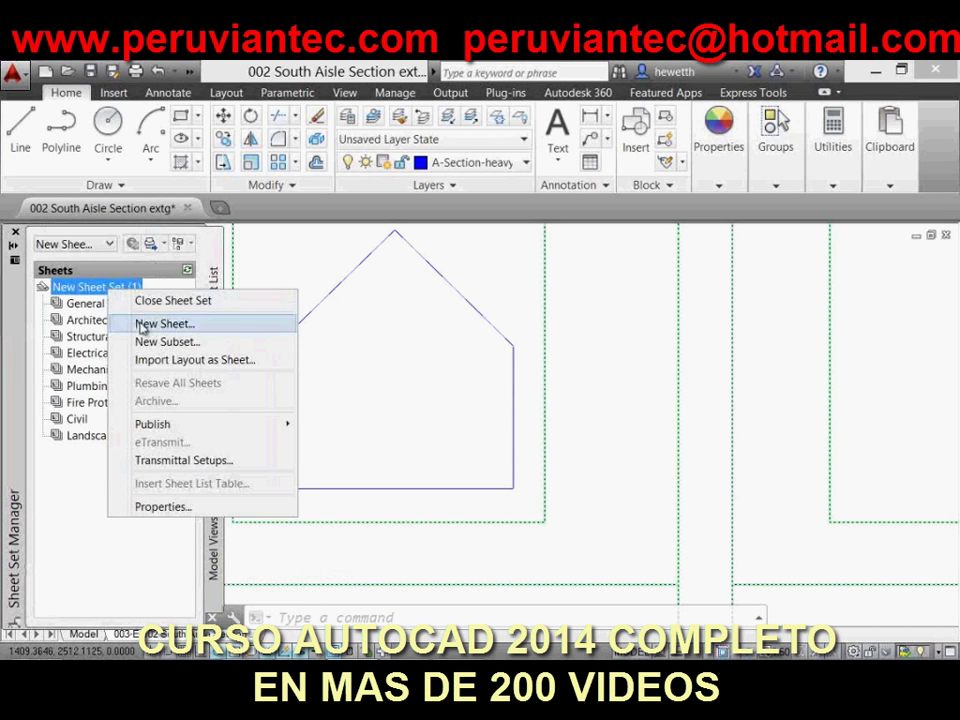
{"action": "left_click", "coordinate": [132, 322]}
{"action": "type", "text": "1"}
{"action": "left_click", "coordinate": [427, 311]}
{"action": "type", "text": "Sample"}
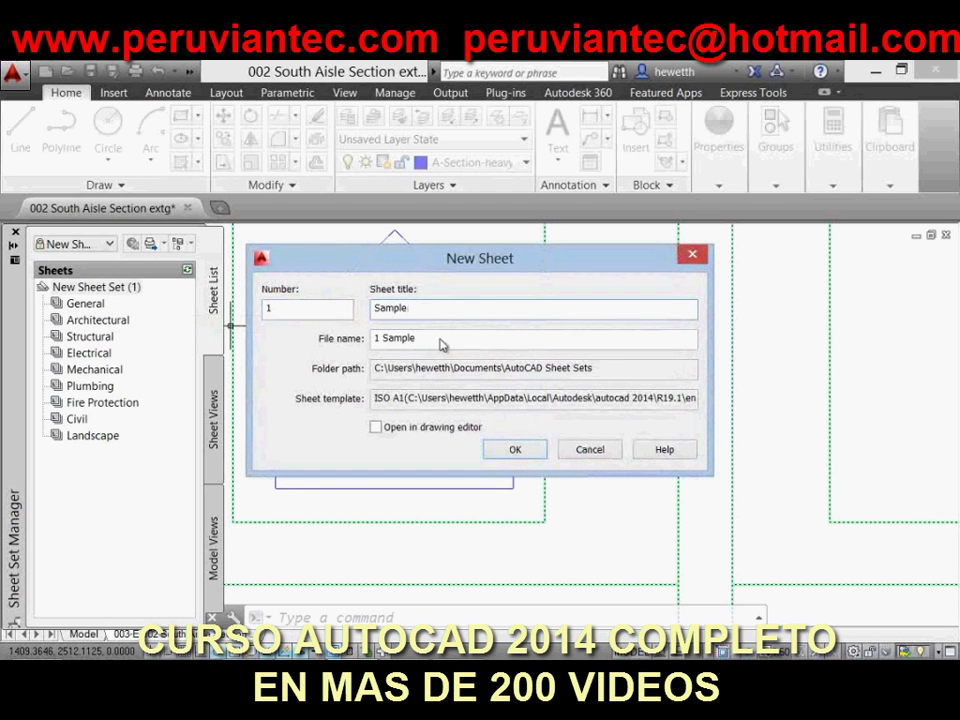
{"action": "left_click", "coordinate": [515, 452]}
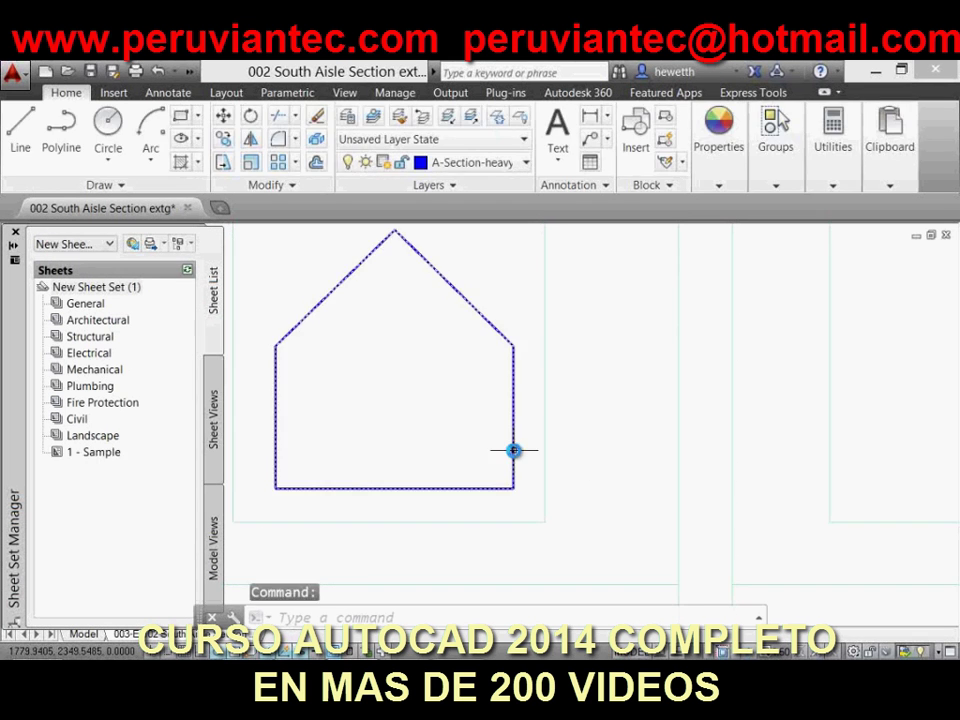
- Open the new 1 - Sample sheet from the sheet set
{"action": "double_click", "coordinate": [97, 453]}
{"action": "key", "text": "Escape"}
{"action": "key", "text": "Escape"}
{"action": "scroll", "coordinate": [381, 512], "scroll_direction": "up", "scroll_amount": 5}
{"action": "type", "text": "COnv"}
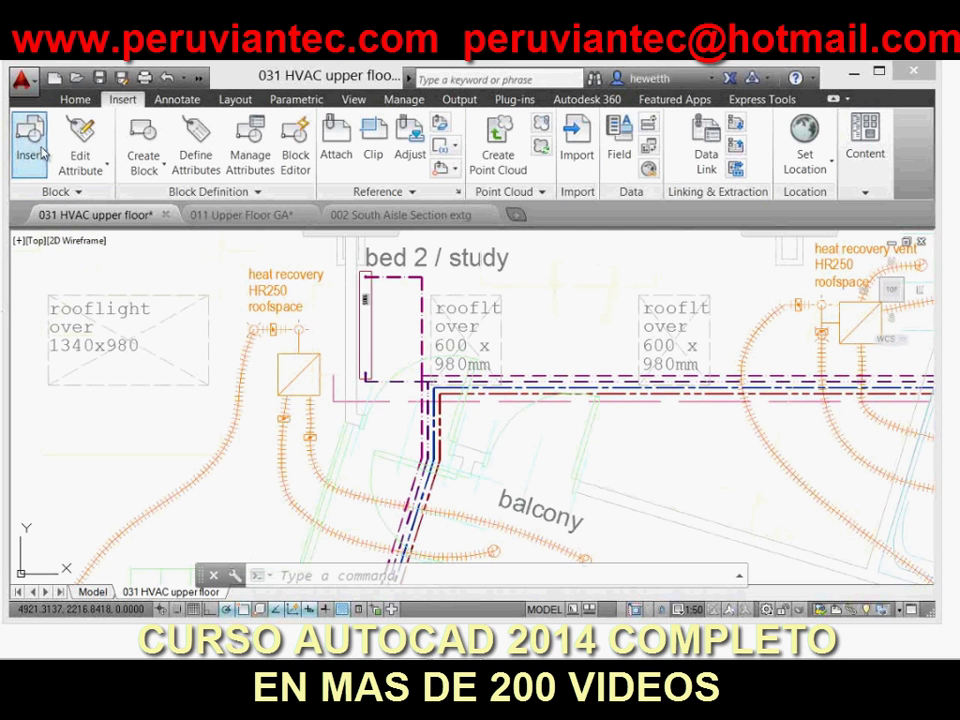
- Insert the Mech_equip block at a point in the HVAC upper floor plan, skipping attribute entry
{"action": "left_click", "coordinate": [42, 152]}
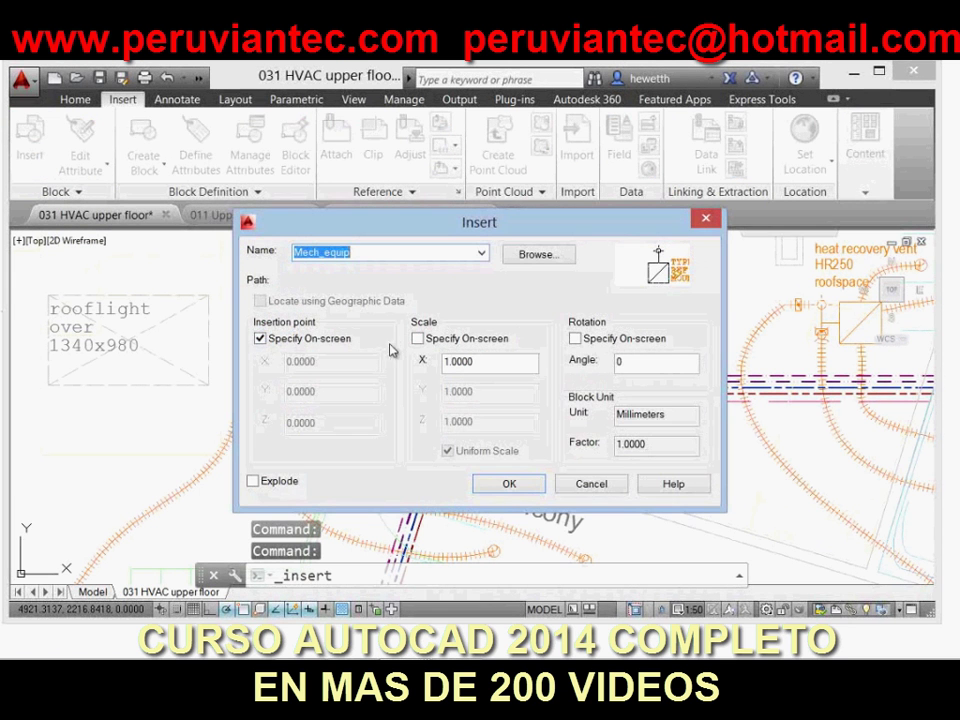
{"action": "left_click", "coordinate": [505, 485]}
{"action": "left_click", "coordinate": [253, 450]}
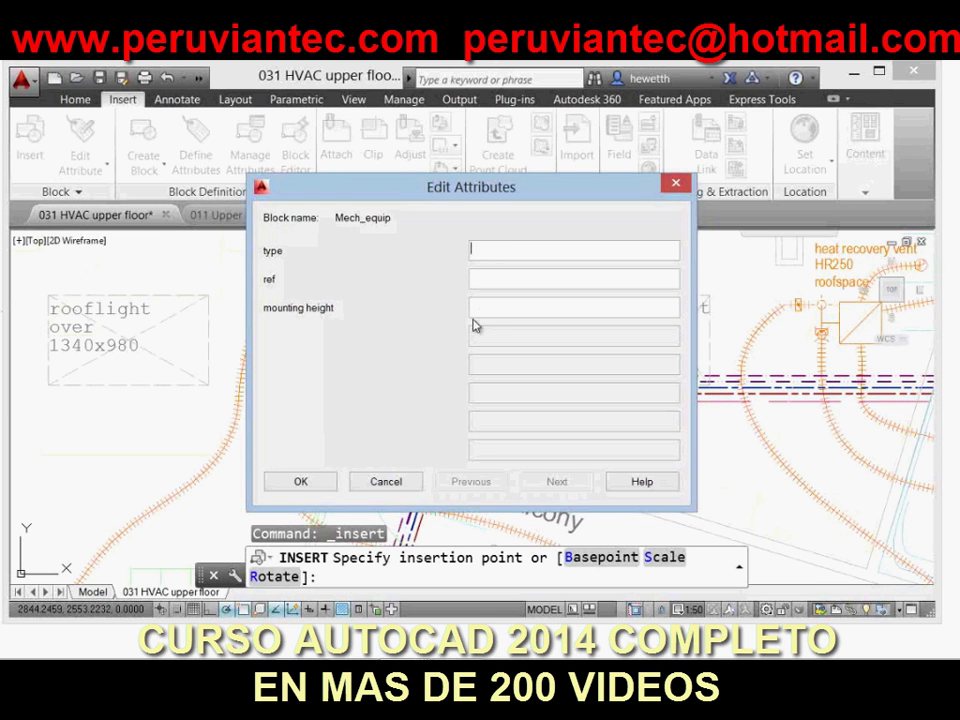
{"action": "left_click", "coordinate": [381, 482]}
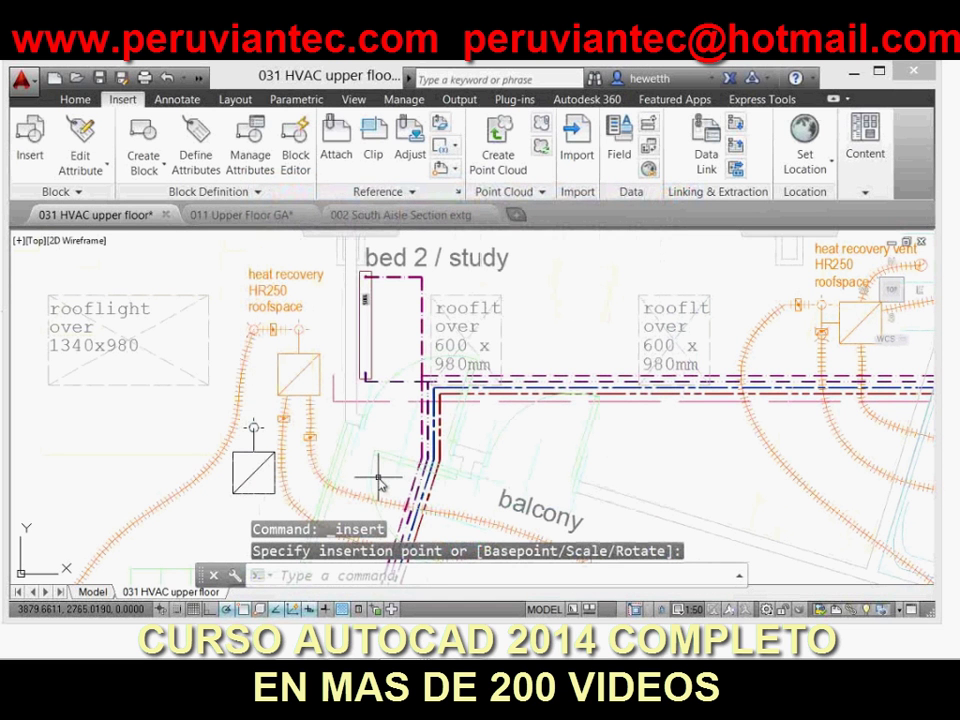
- In 011 Upper Floor GA, add middle-centre single-line text 'MC JUSTIFICATION' above the plan
{"action": "left_click", "coordinate": [290, 216]}
{"action": "left_click", "coordinate": [176, 99]}
{"action": "left_click", "coordinate": [66, 165]}
{"action": "left_click", "coordinate": [70, 238]}
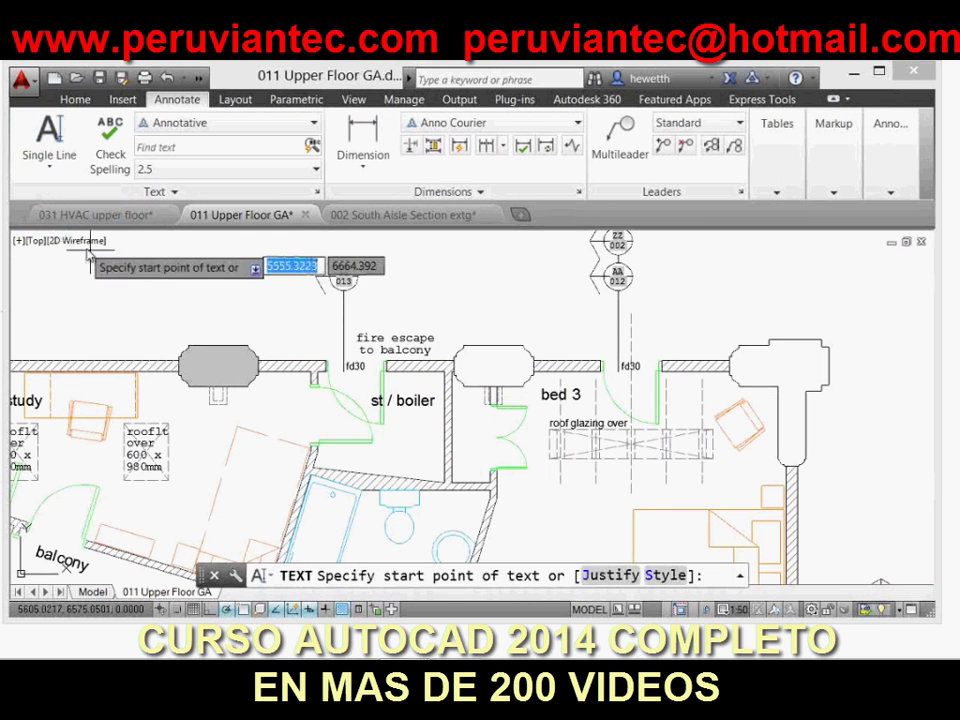
{"action": "type", "text": "j"}
{"action": "key", "text": "Return"}
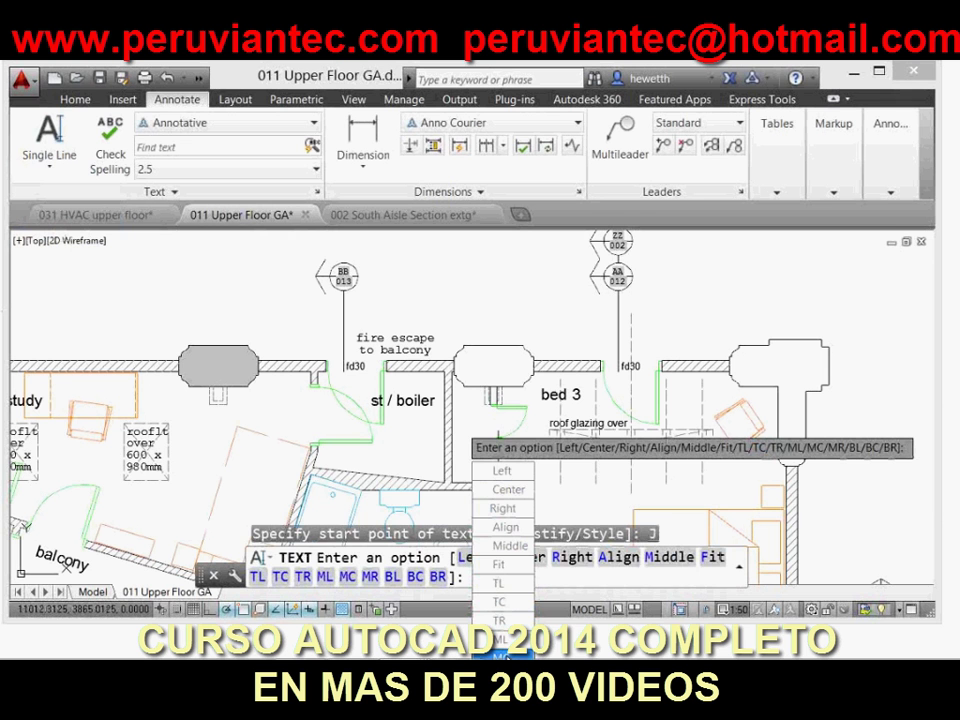
{"action": "left_click", "coordinate": [500, 656]}
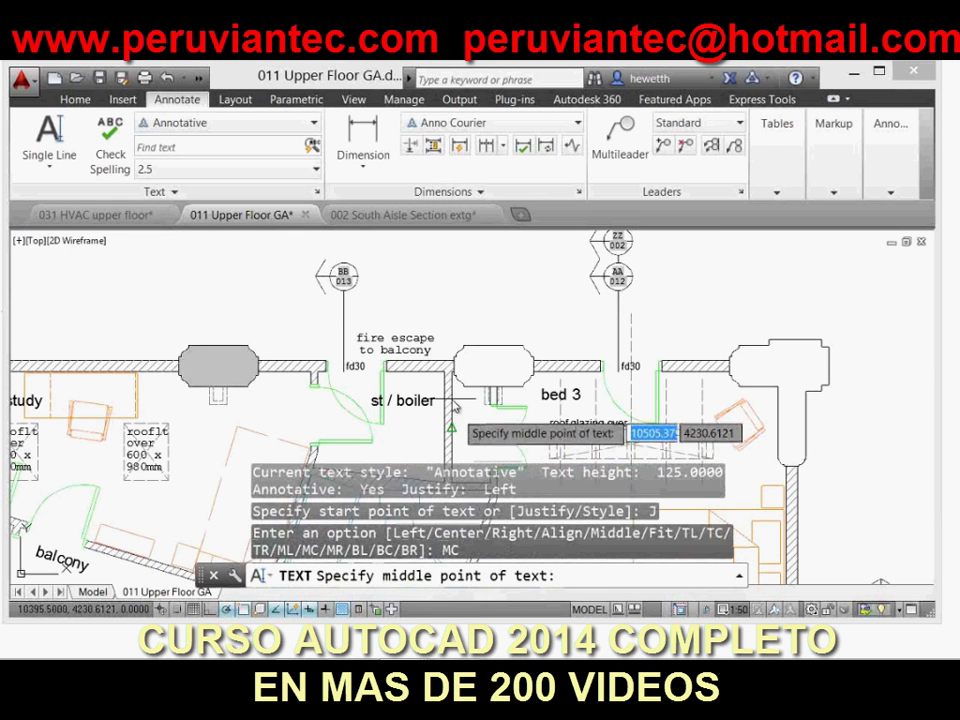
{"action": "left_click", "coordinate": [176, 299]}
{"action": "key", "text": "Return"}
{"action": "key", "text": "Return"}
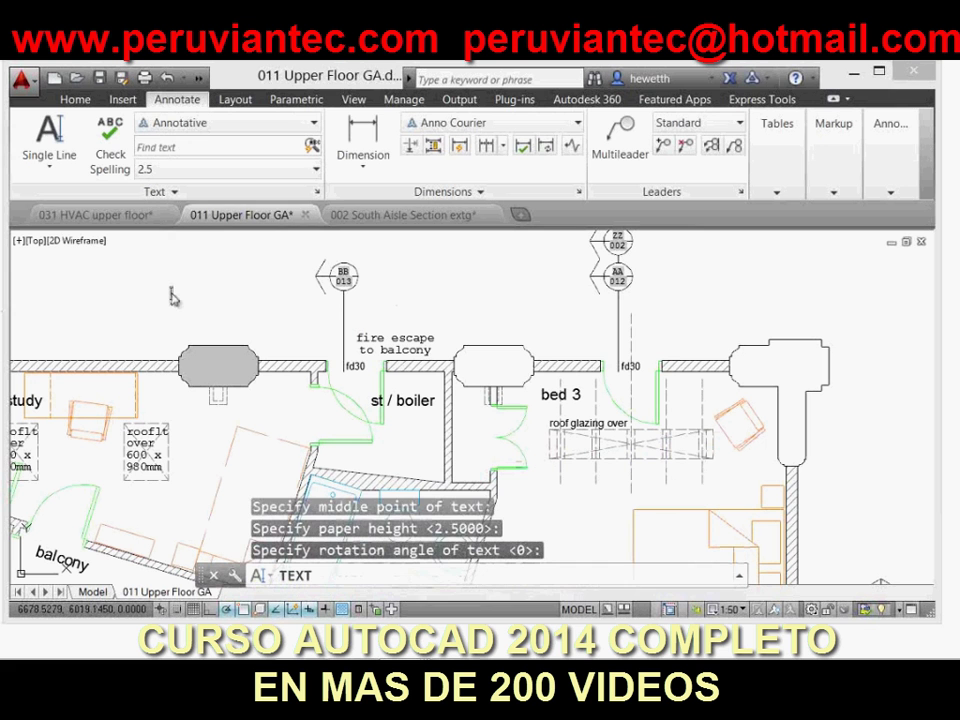
{"action": "type", "text": "MC JUSTIFICATION"}
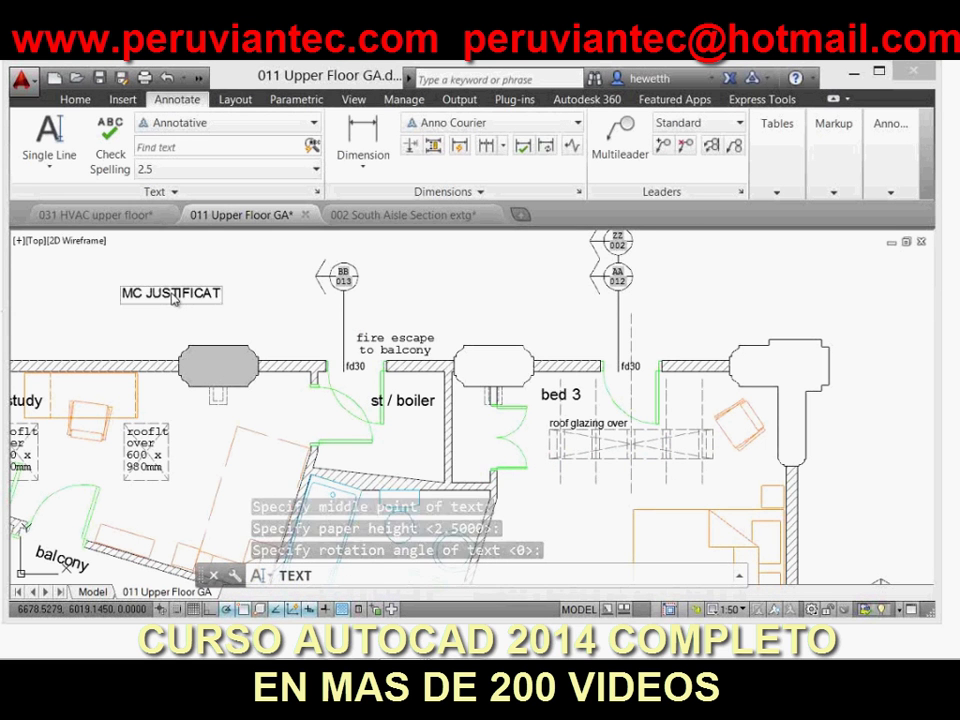
{"action": "key", "text": "Return"}
{"action": "key", "text": "Return"}
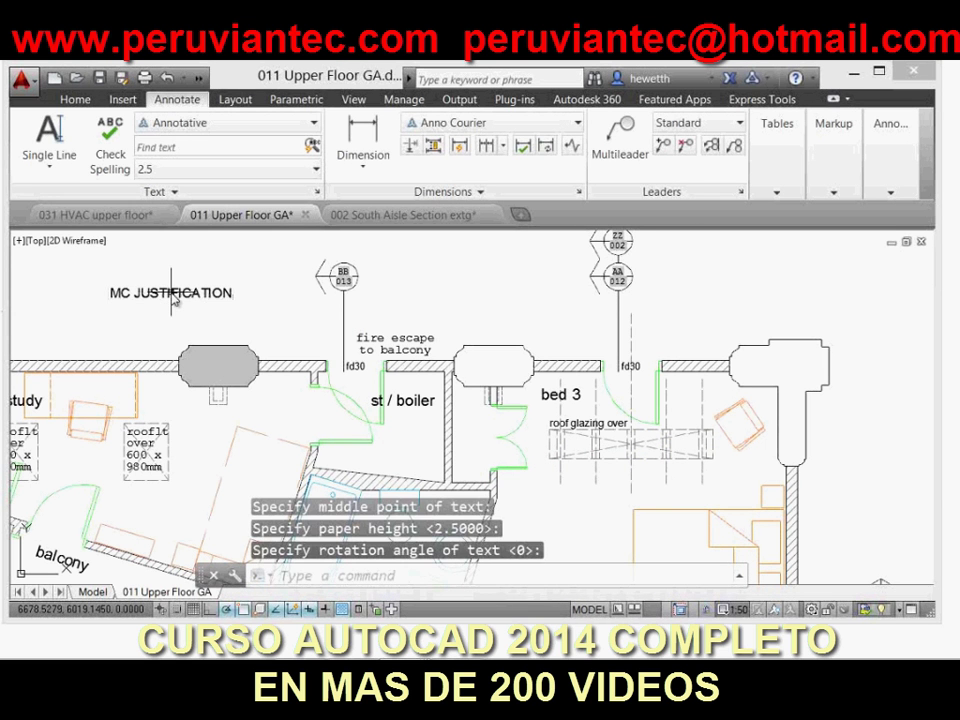
- Add a second label 'SAME JUSTIFICATION' at default height 2.5, then select and deselect both labels
{"action": "left_click", "coordinate": [49, 138]}
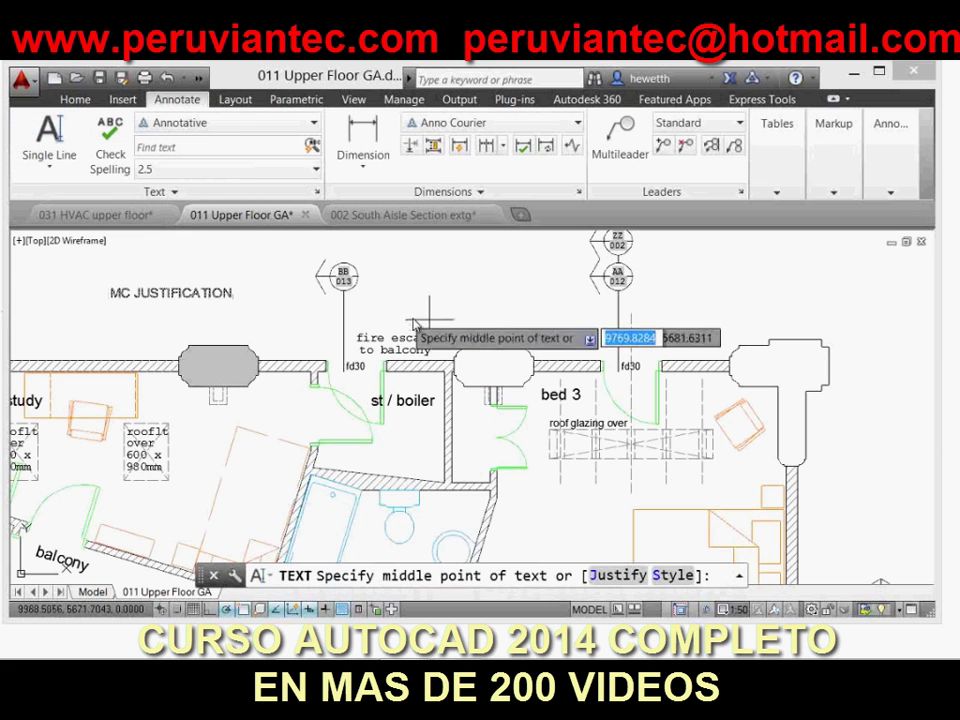
{"action": "left_click", "coordinate": [722, 300]}
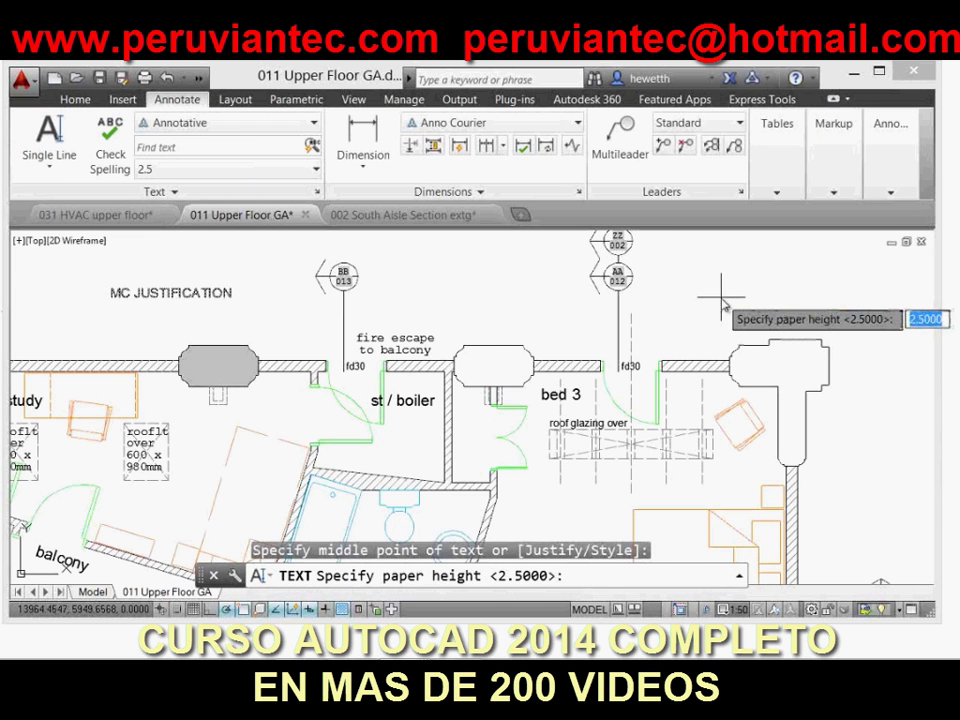
{"action": "key", "text": "Return"}
{"action": "key", "text": "Return"}
{"action": "type", "text": "SAME JUSTIFICATION"}
{"action": "key", "text": "Return"}
{"action": "key", "text": "Return"}
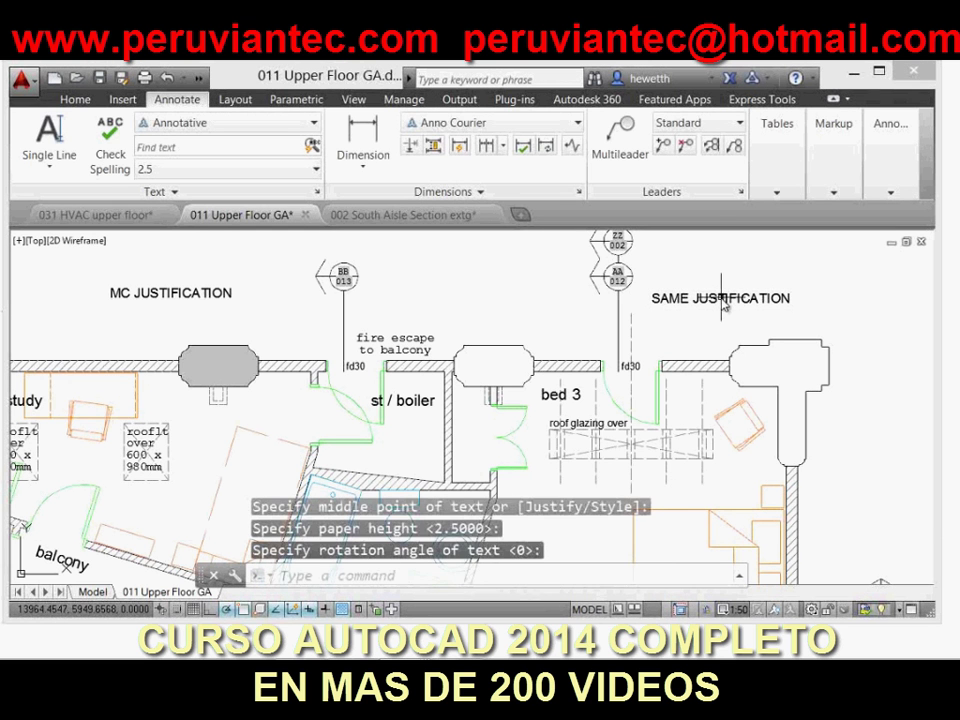
{"action": "left_click", "coordinate": [724, 305]}
{"action": "left_click", "coordinate": [257, 266]}
{"action": "left_click", "coordinate": [188, 300]}
{"action": "key", "text": "Escape"}
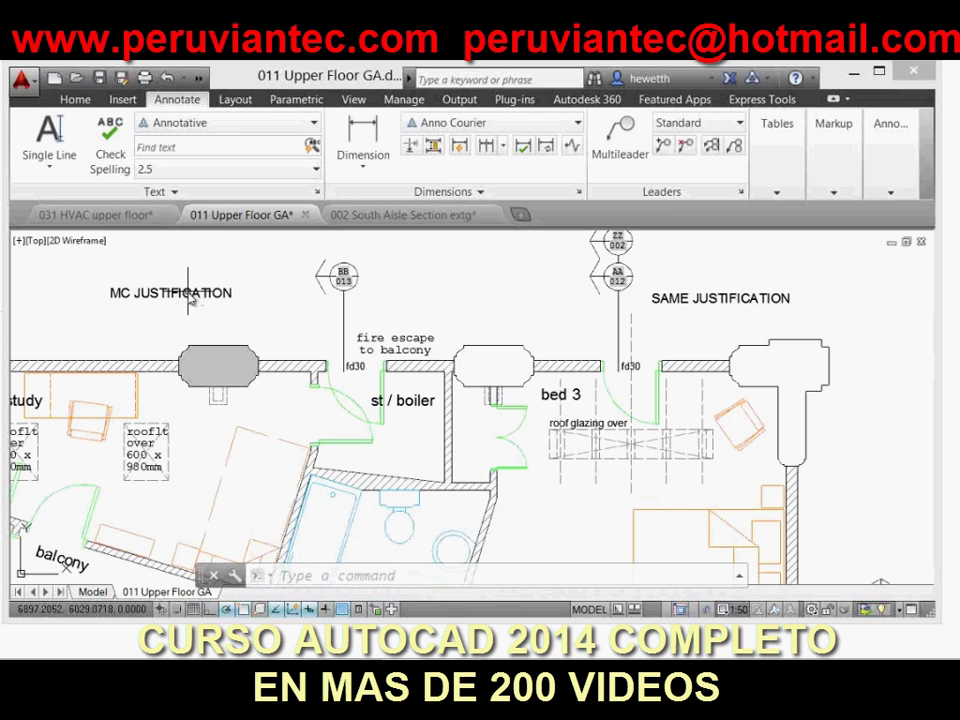
{"action": "left_click", "coordinate": [75, 100]}
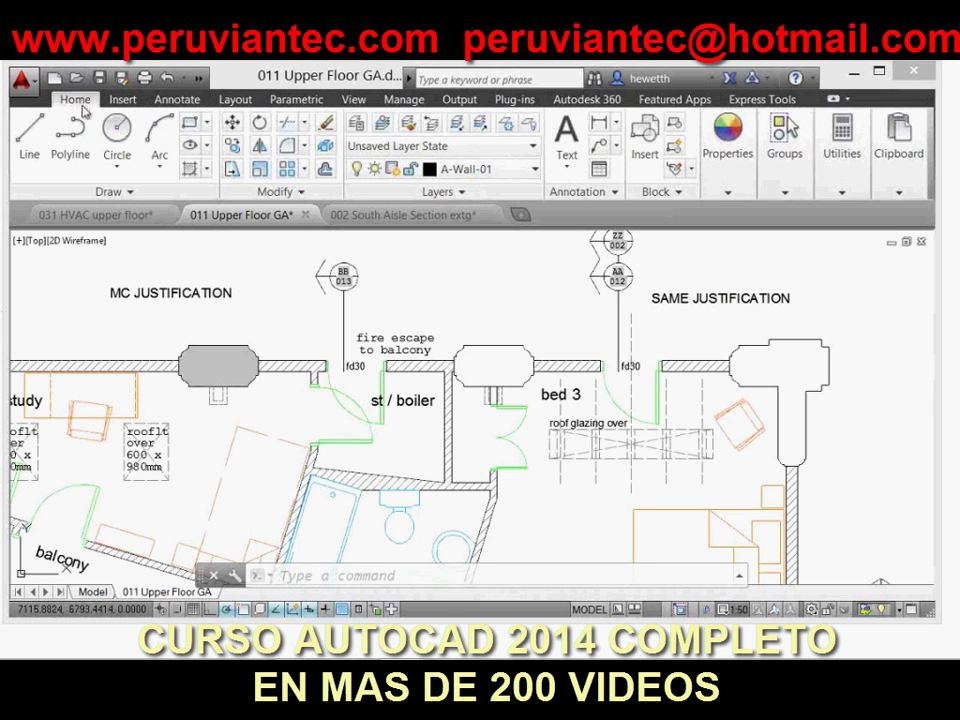
- Hatch the oval by the fire escape using it as the boundary object
{"action": "left_click", "coordinate": [190, 170]}
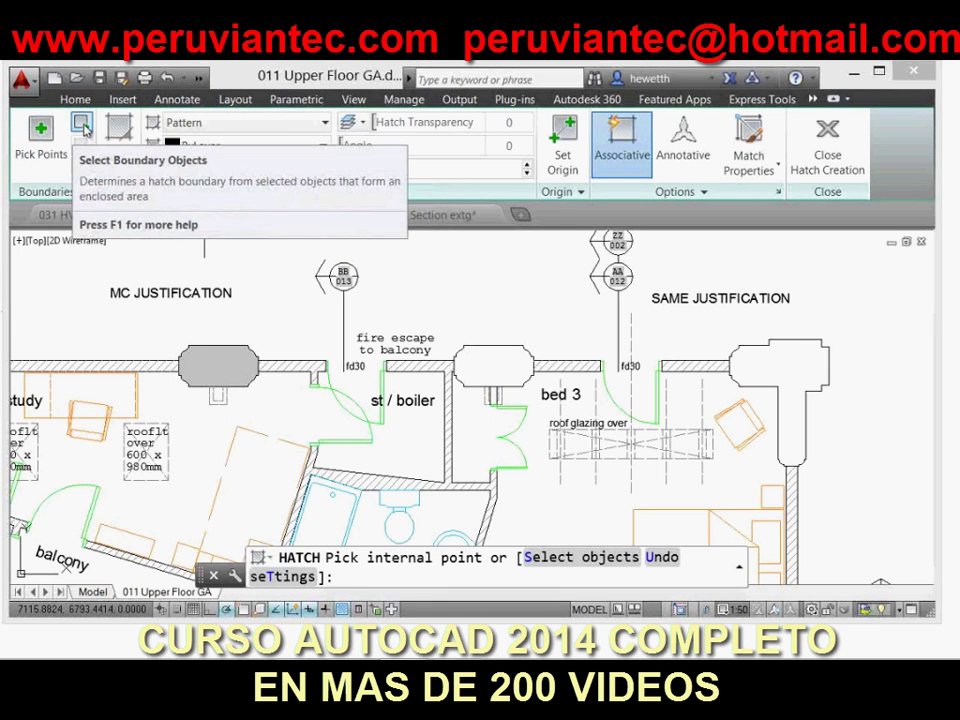
{"action": "left_click", "coordinate": [82, 125]}
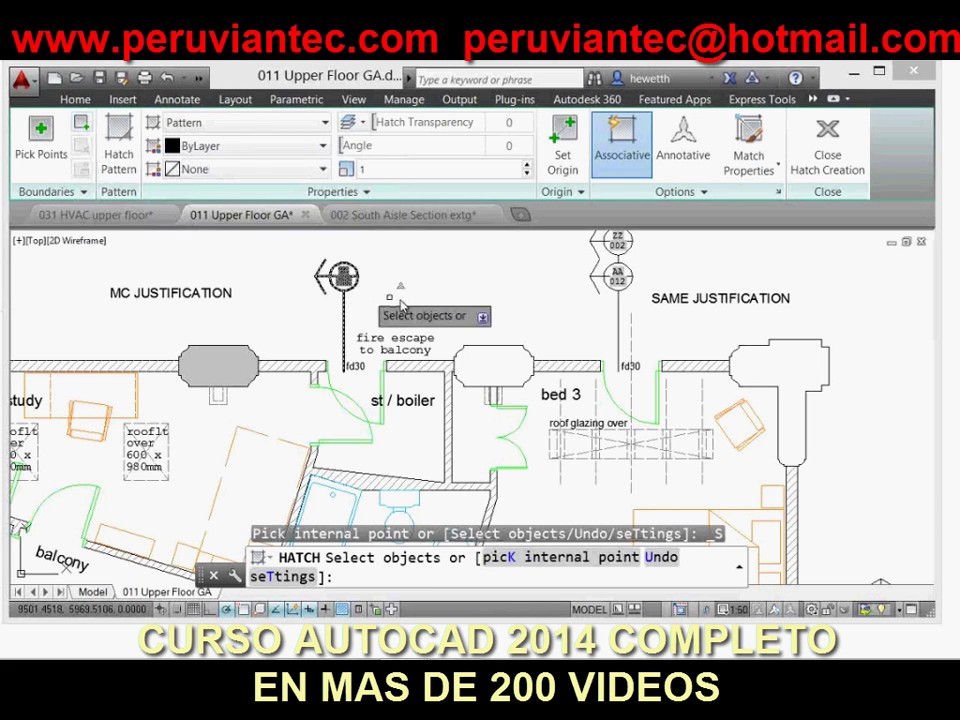
{"action": "left_click", "coordinate": [494, 349]}
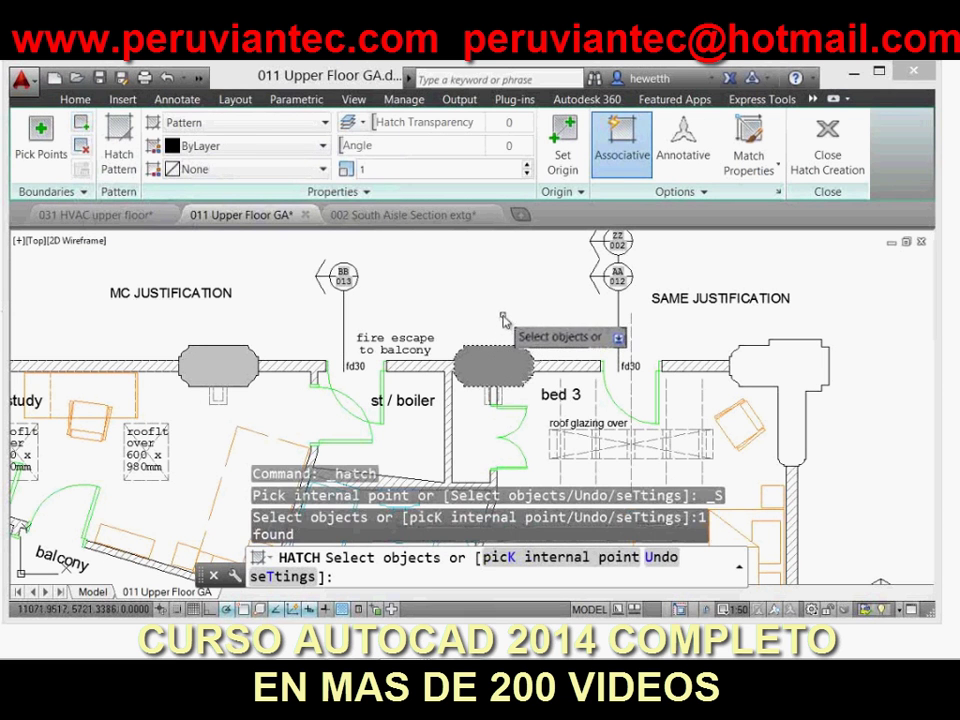
{"action": "key", "text": "Return"}
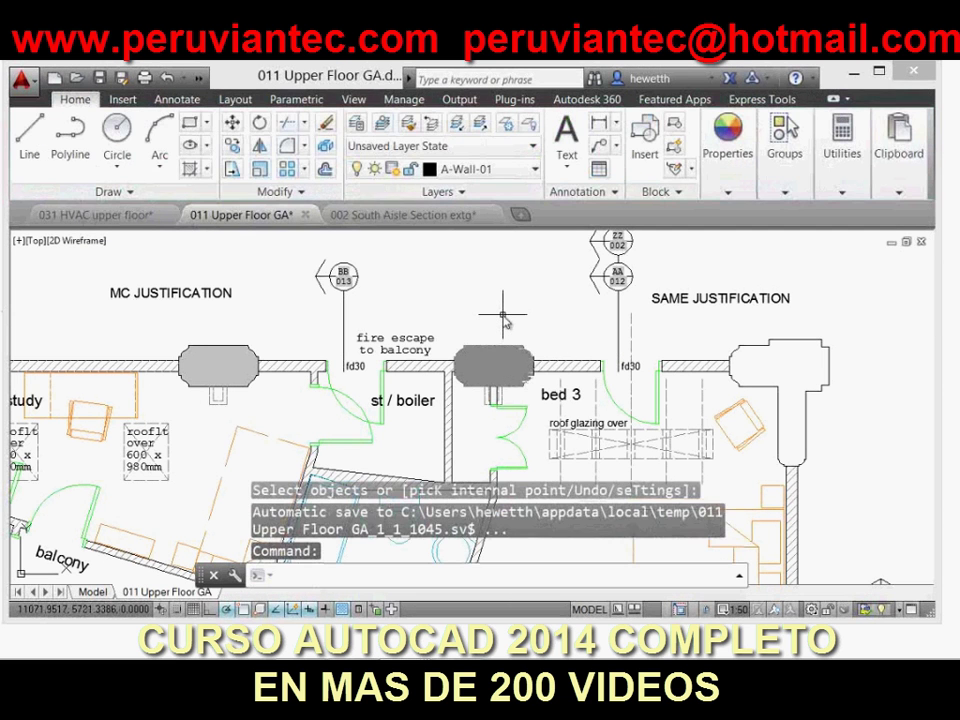
- Hatch the T-shaped outline grey, then switch to the 002 South Aisle Section drawing
{"action": "left_click", "coordinate": [190, 170]}
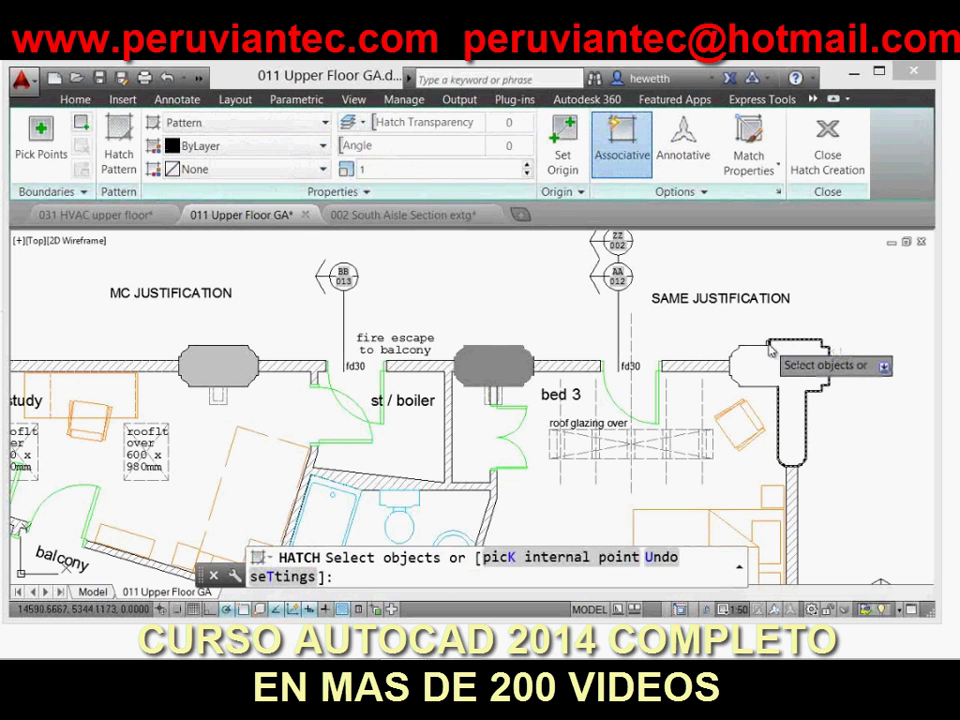
{"action": "left_click", "coordinate": [770, 347]}
{"action": "left_click", "coordinate": [770, 347]}
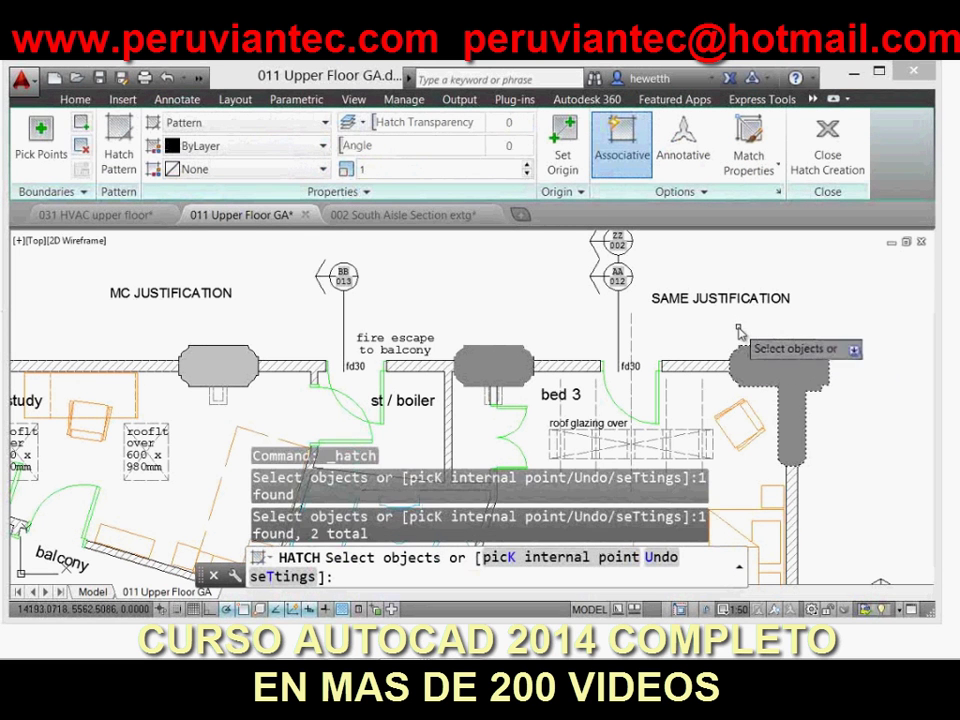
{"action": "key", "text": "Return"}
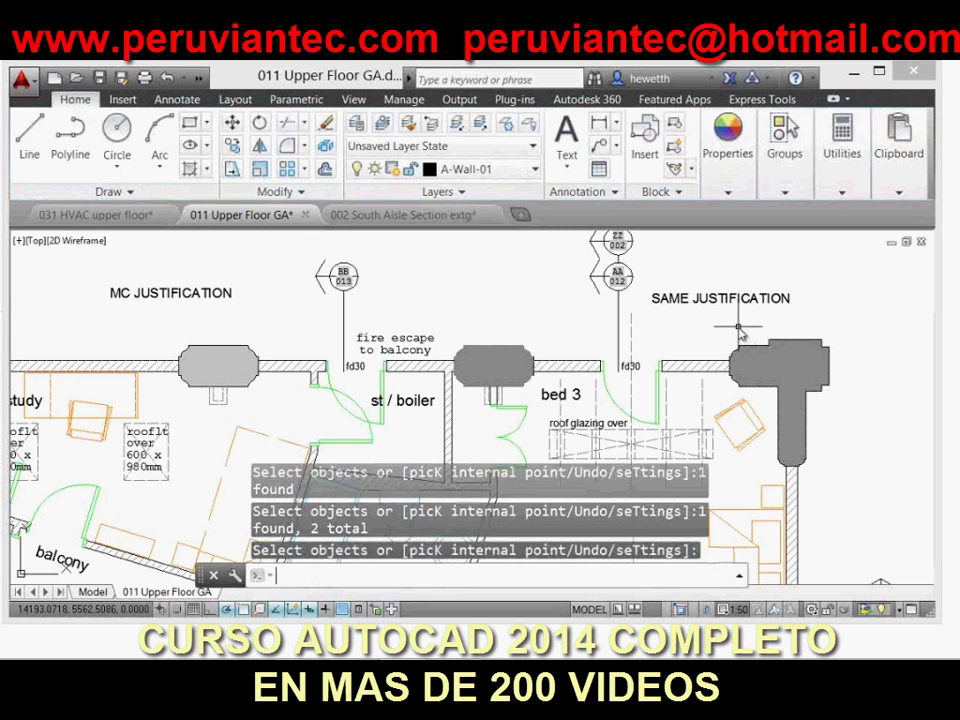
{"action": "left_click", "coordinate": [455, 221]}
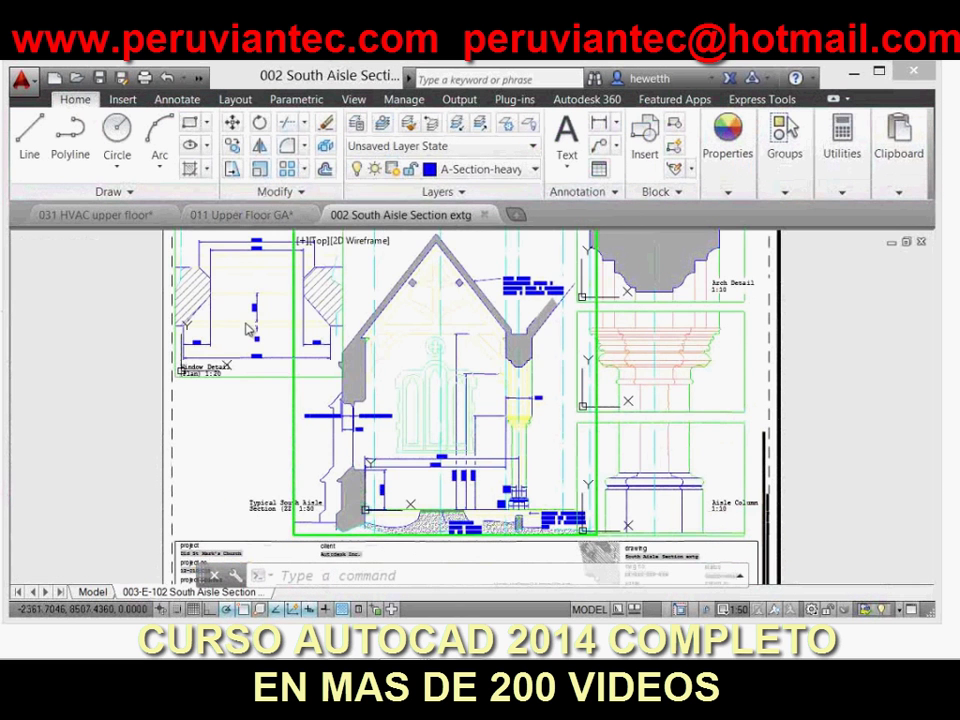
- Activate model space in the Window Detail (Plan) 1:20 viewport with annotation tools shown
{"action": "scroll", "coordinate": [330, 377], "scroll_direction": "down", "scroll_amount": 3}
{"action": "scroll", "coordinate": [330, 377], "scroll_direction": "up", "scroll_amount": 6}
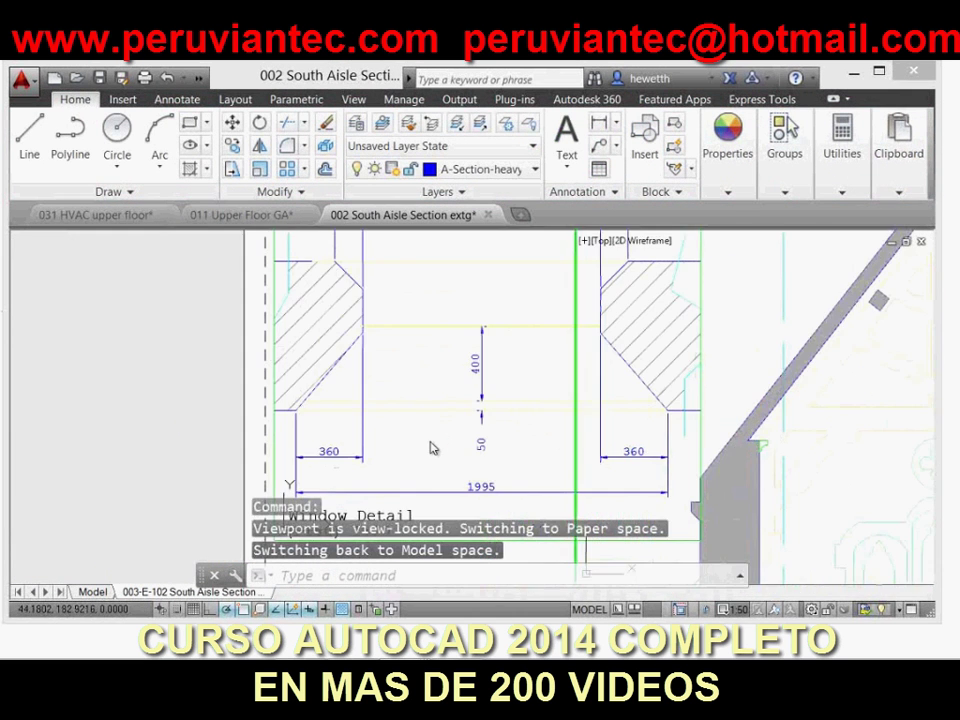
{"action": "left_click", "coordinate": [393, 438]}
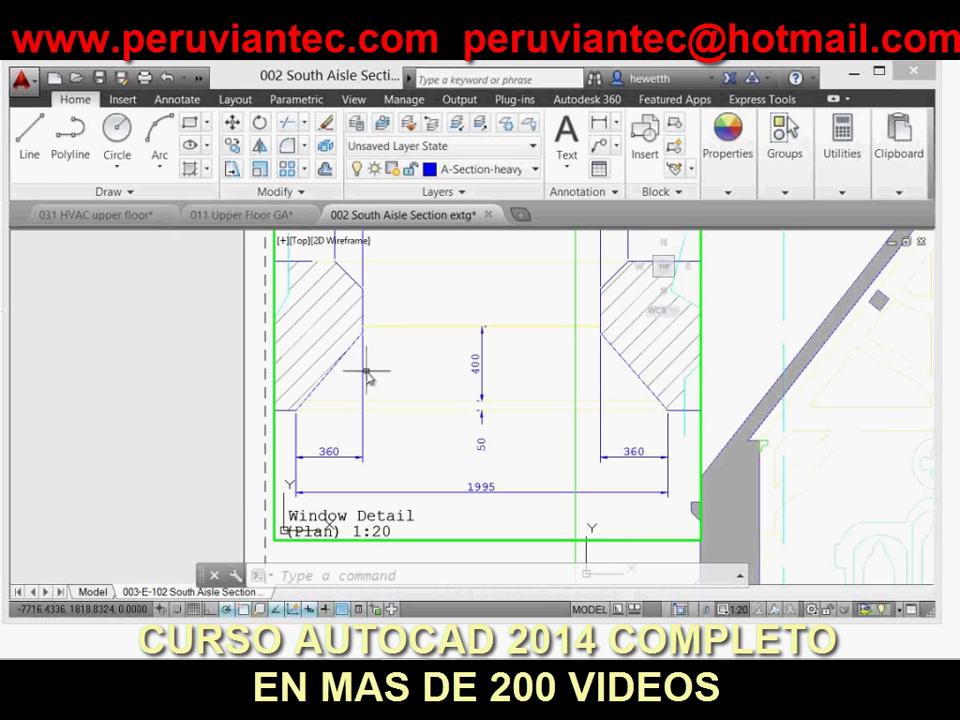
{"action": "left_click", "coordinate": [180, 100]}
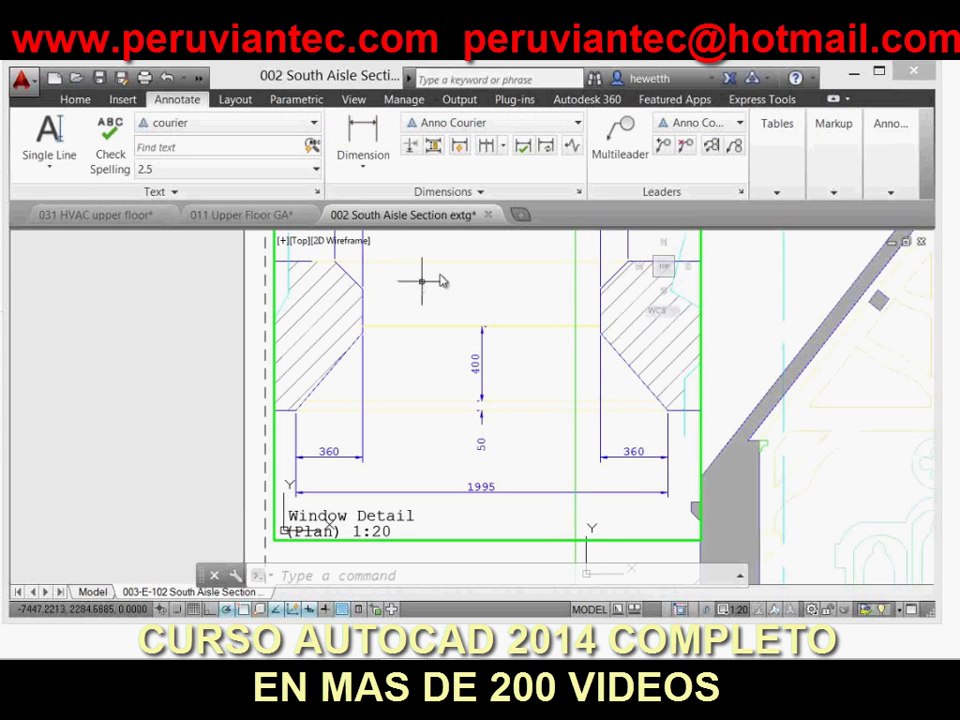
- Create a dimension style named Copy of Anno Courier with cyan dimension lines
{"action": "left_click", "coordinate": [577, 197]}
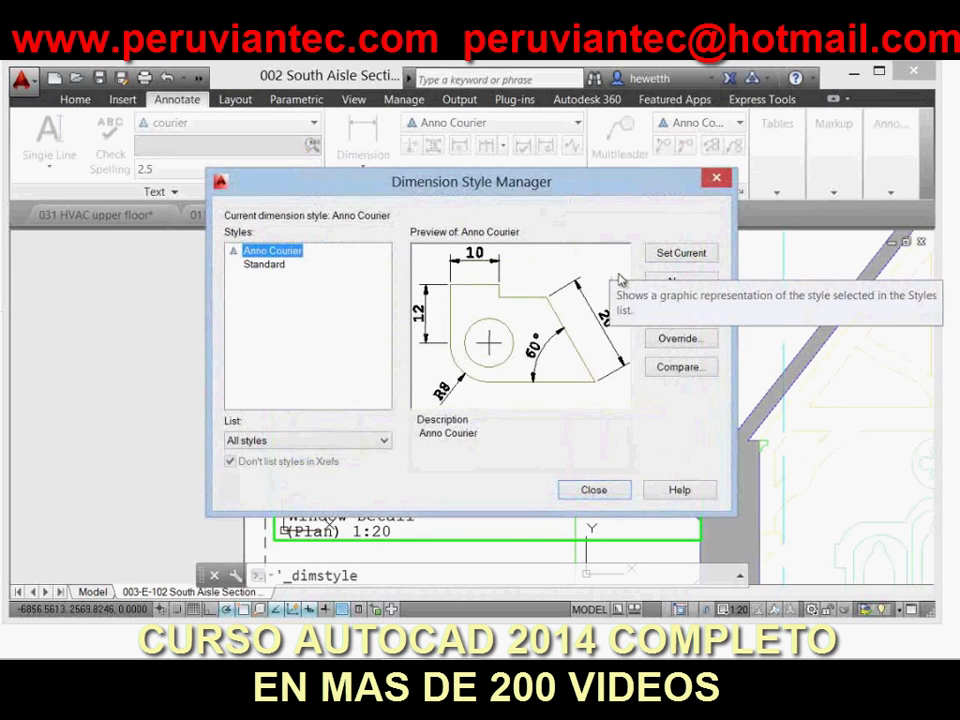
{"action": "left_click", "coordinate": [672, 281]}
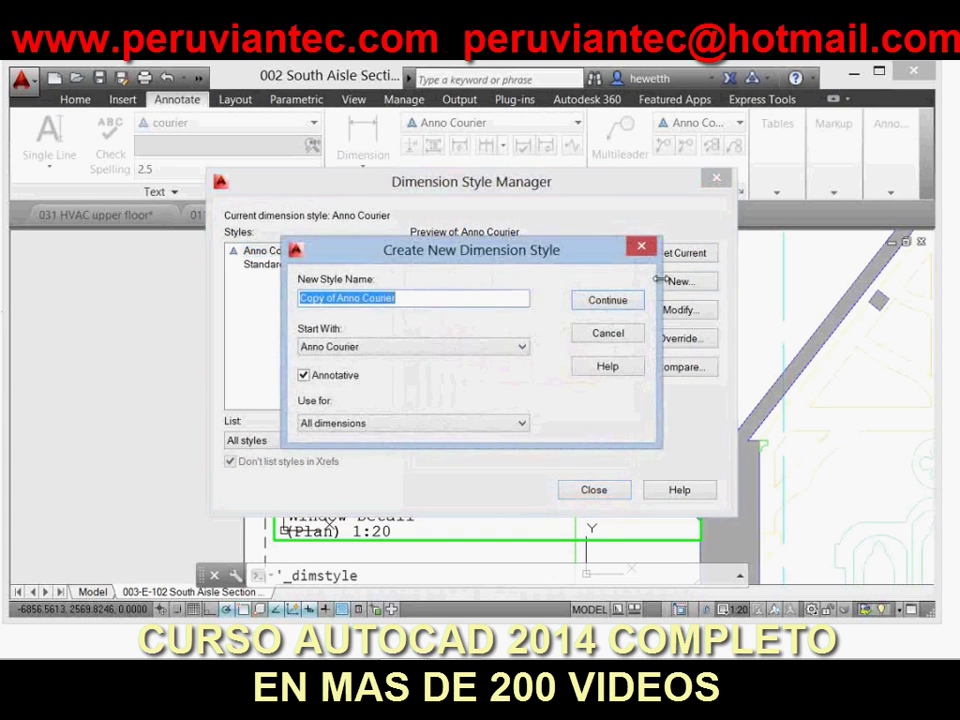
{"action": "left_click", "coordinate": [591, 302]}
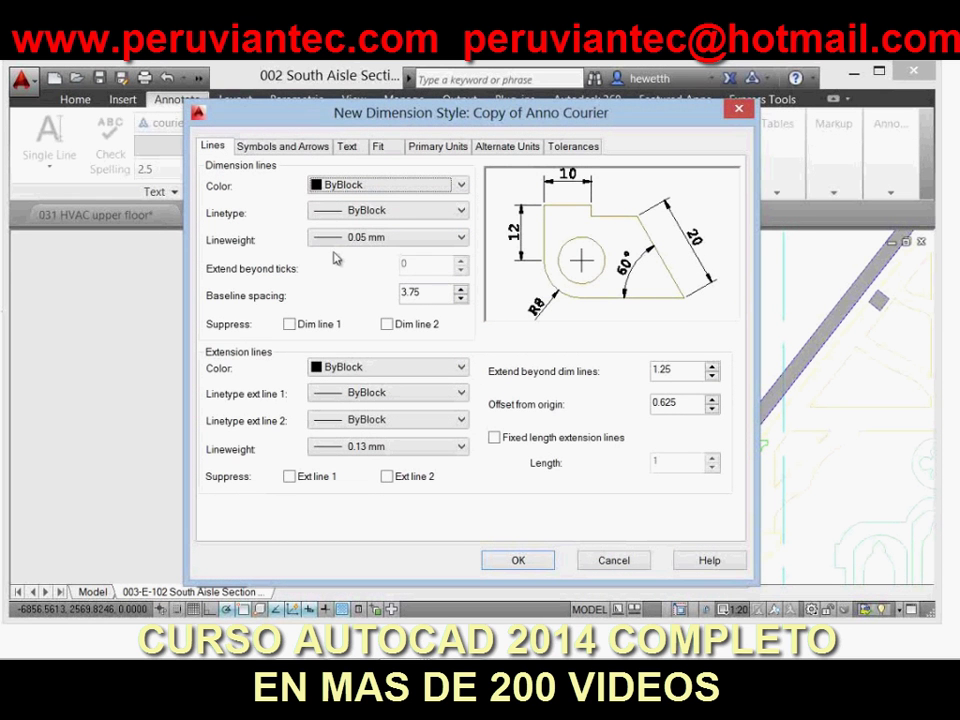
{"action": "left_click", "coordinate": [390, 190]}
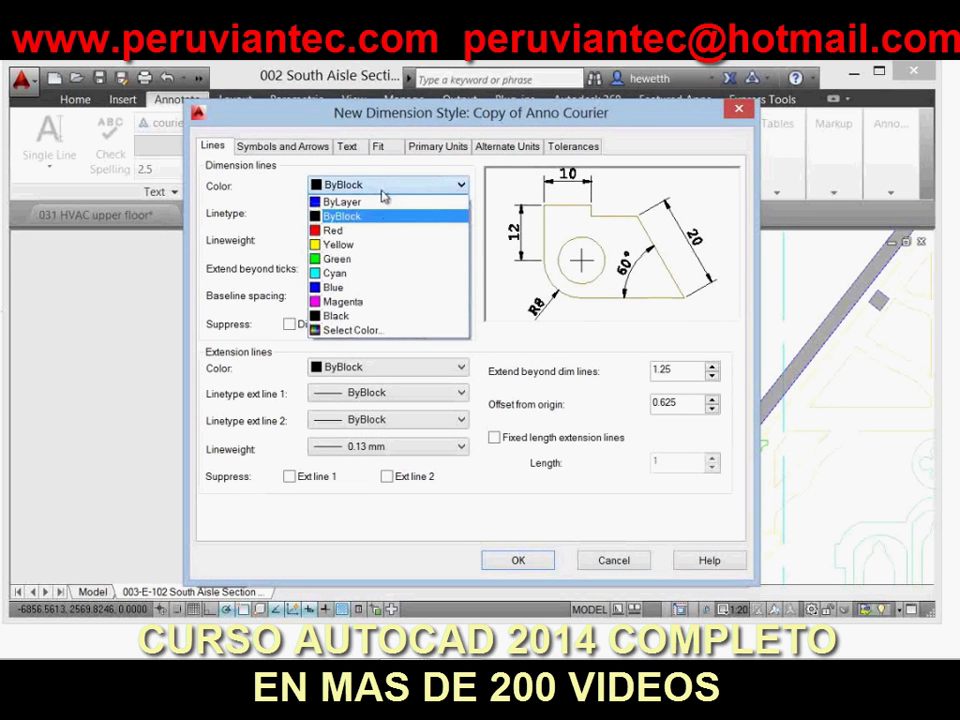
{"action": "left_click", "coordinate": [360, 273]}
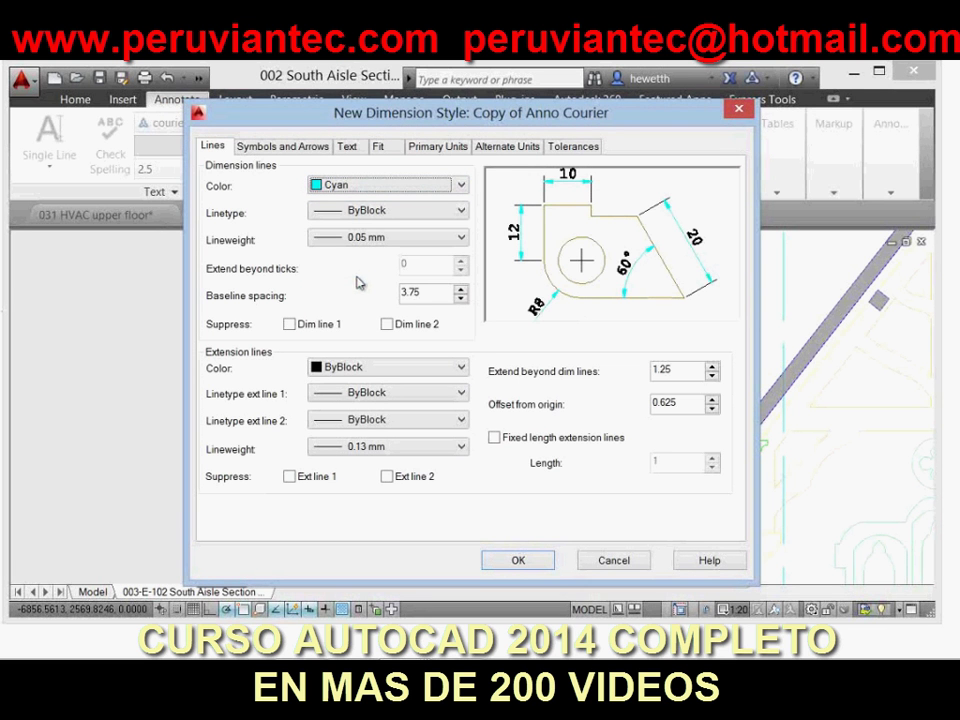
- Raise its text height from 1.8, confirm, and make Copy of Anno Courier current
{"action": "left_click", "coordinate": [347, 146]}
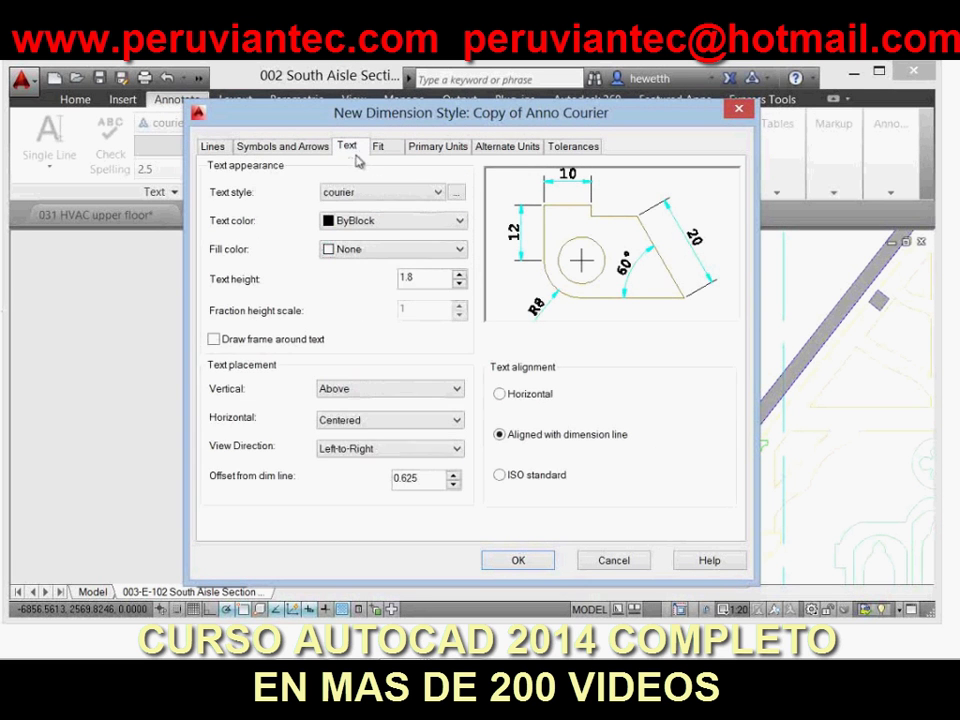
{"action": "left_click_drag", "start_coordinate": [439, 277], "coordinate": [350, 272]}
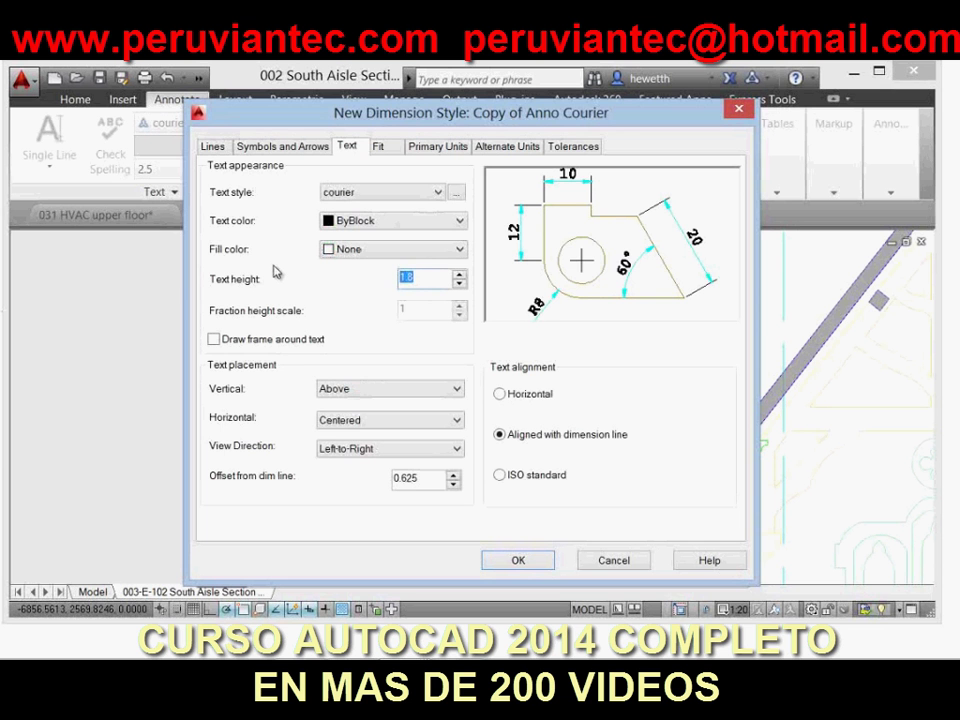
{"action": "type", "text": "8"}
{"action": "left_click", "coordinate": [512, 562]}
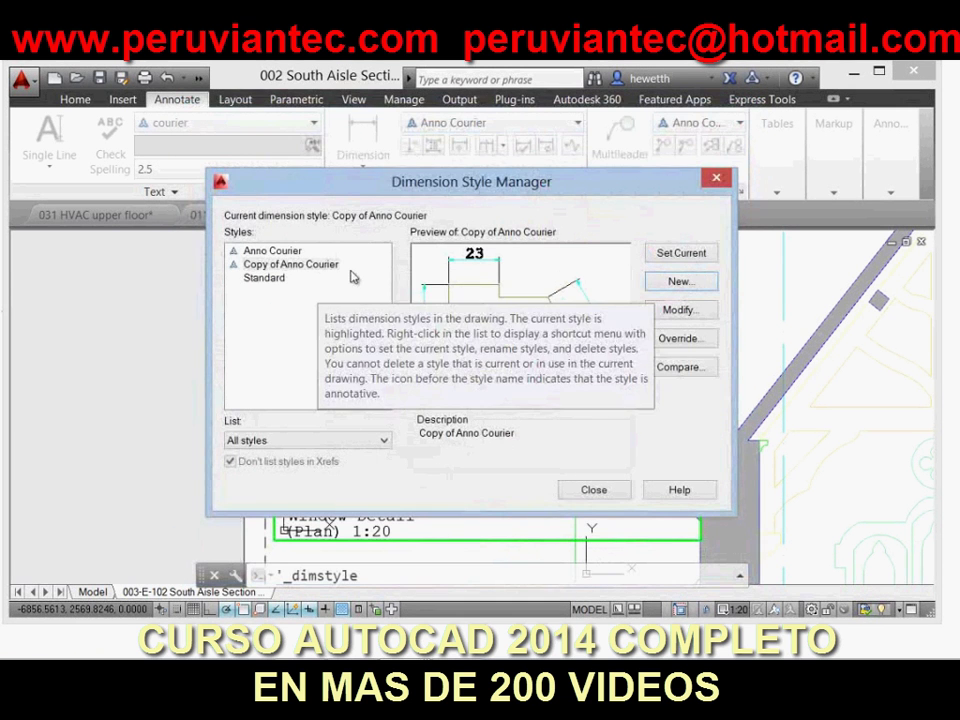
{"action": "left_click", "coordinate": [668, 256]}
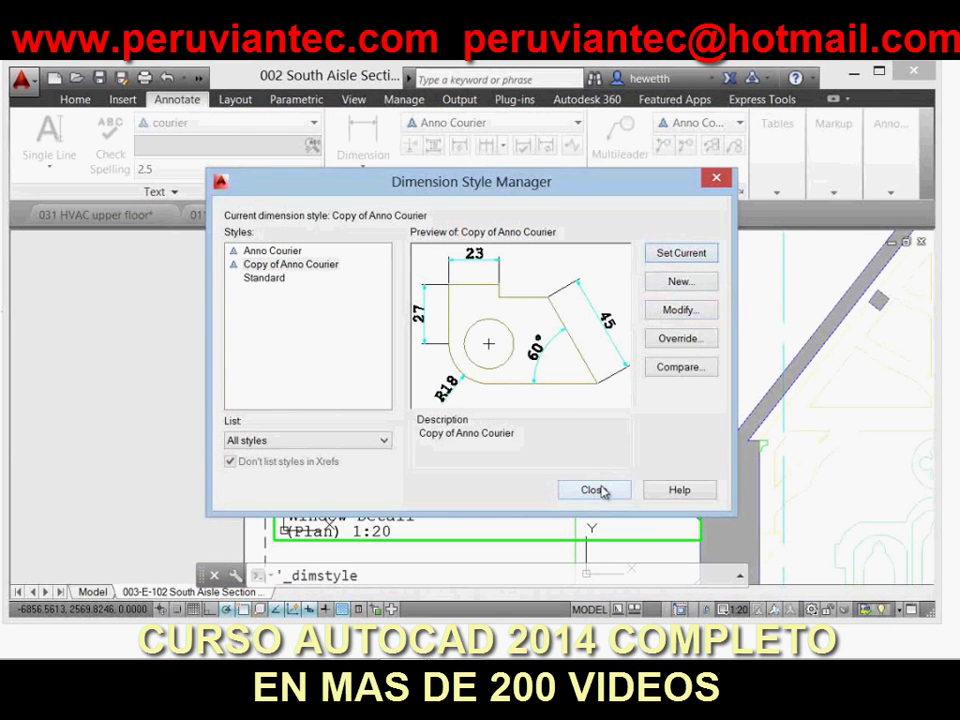
- Close the Dimension Style Manager and set the DIMCONTINUEMODE variable from 1 to 0
{"action": "left_click", "coordinate": [594, 490]}
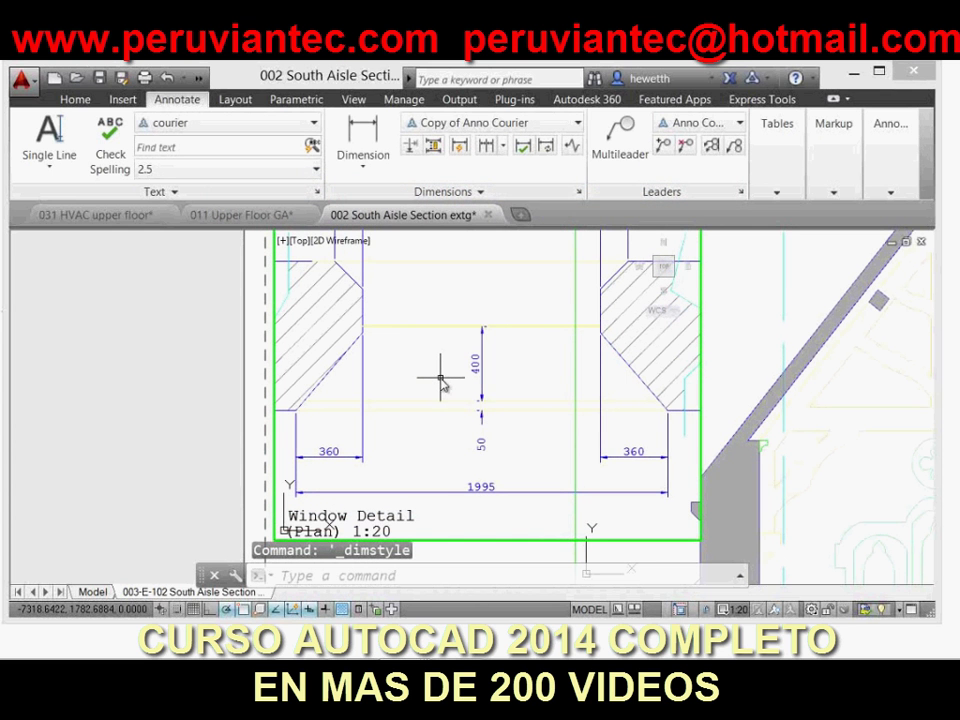
{"action": "type", "text": "DI"}
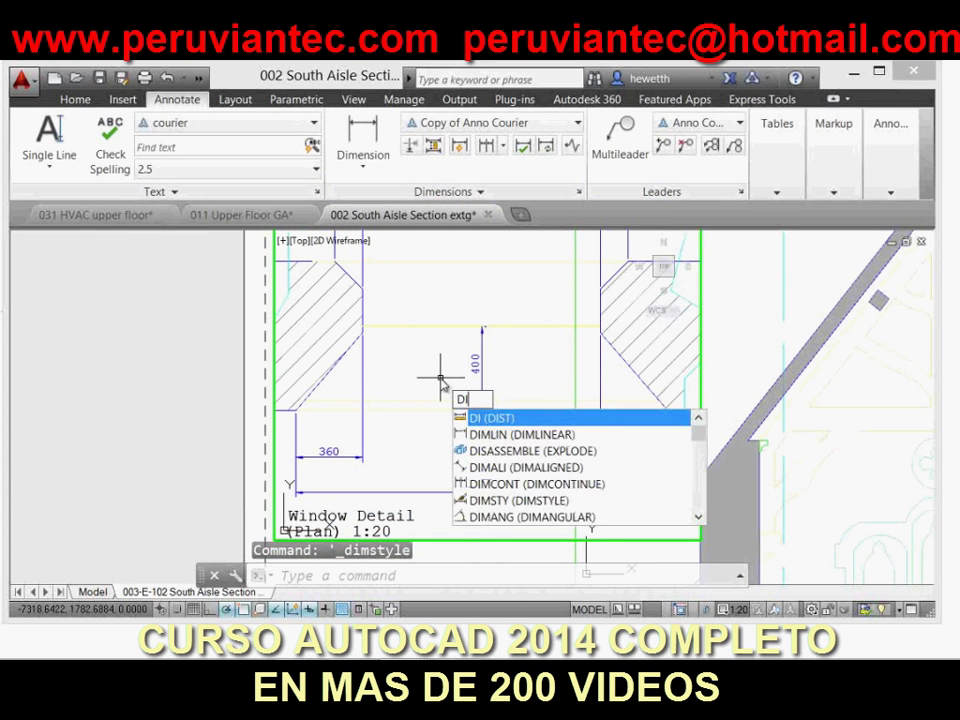
{"action": "type", "text": "M"}
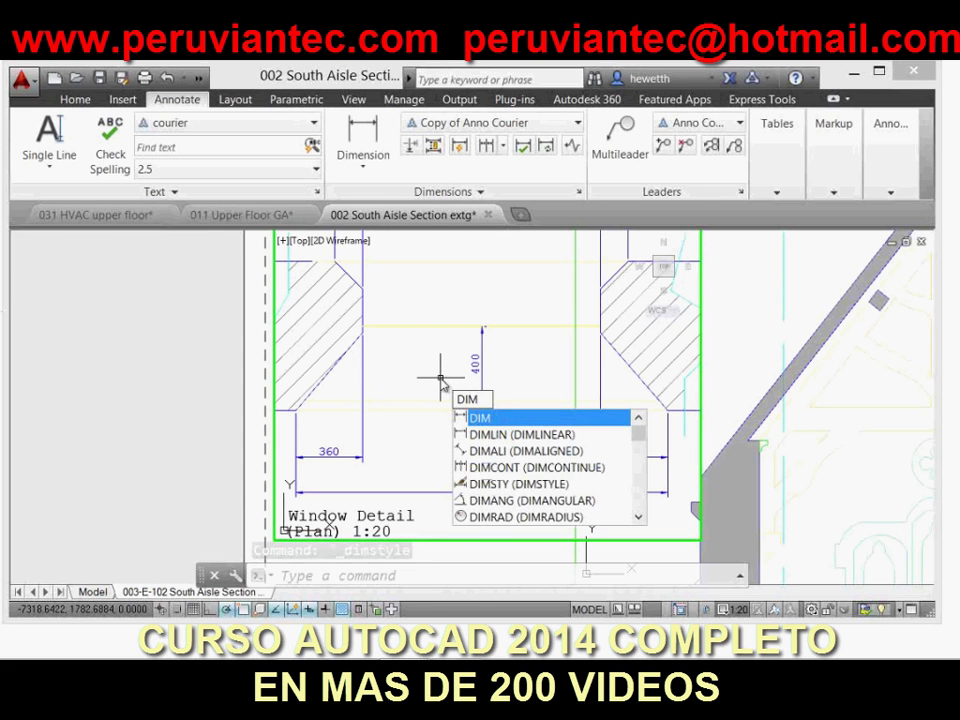
{"action": "type", "text": "CONT"}
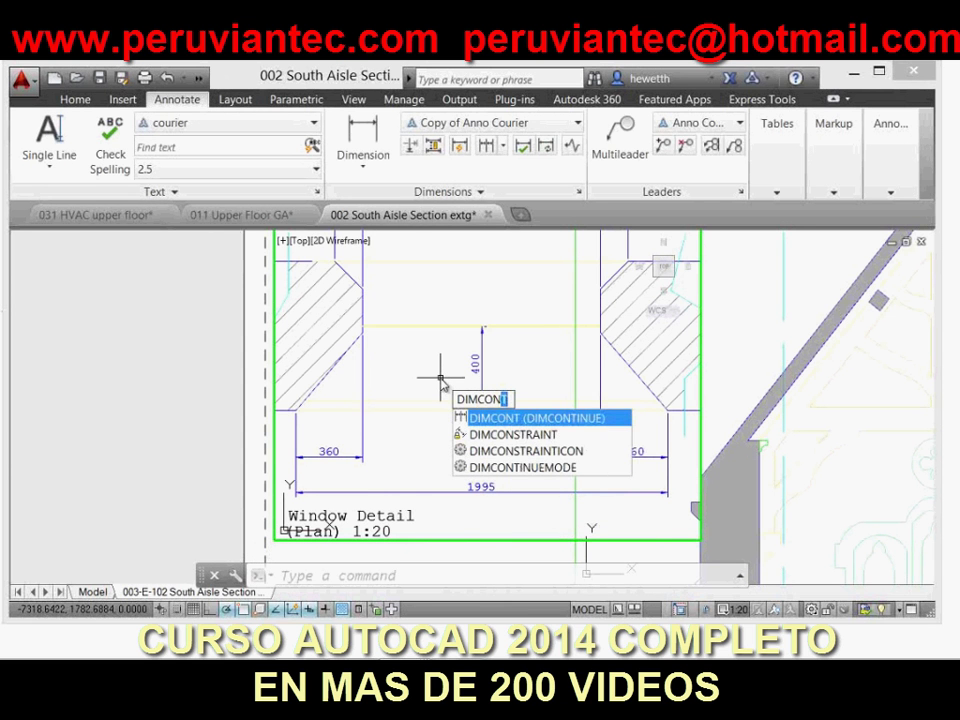
{"action": "key", "text": "Down"}
{"action": "key", "text": "Down"}
{"action": "key", "text": "Down"}
{"action": "key", "text": "Return"}
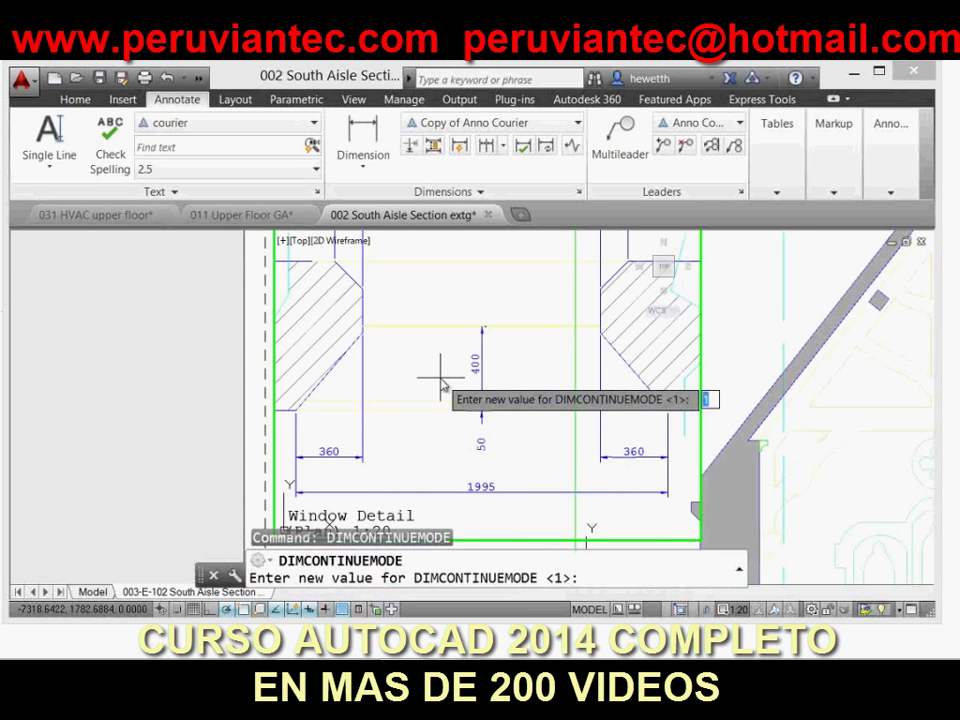
{"action": "type", "text": "0"}
{"action": "key", "text": "Return"}
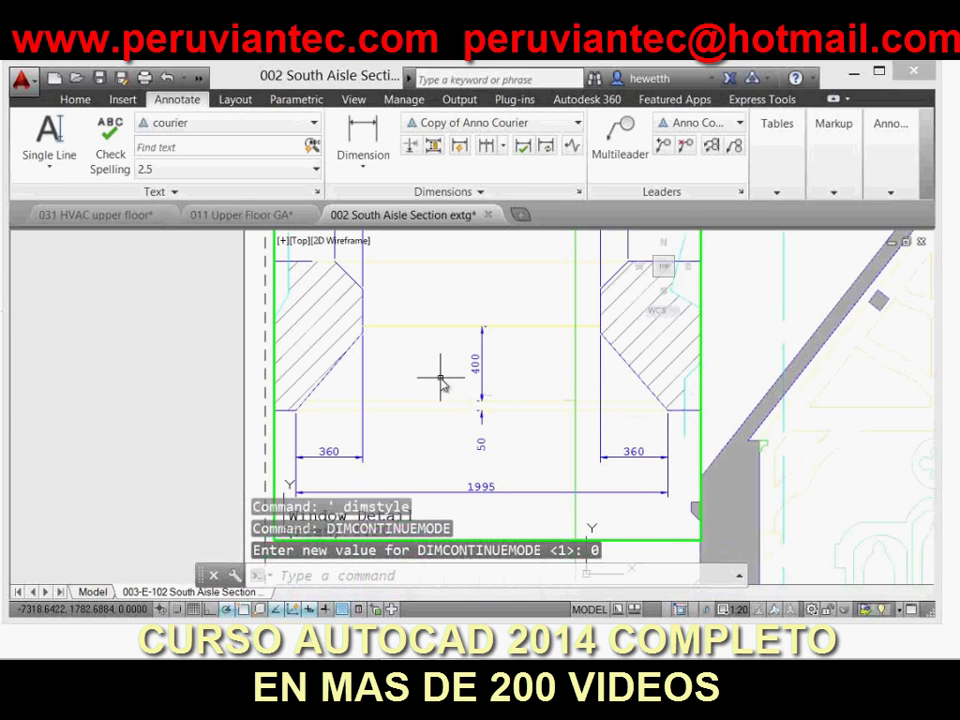
{"action": "left_click", "coordinate": [505, 148]}
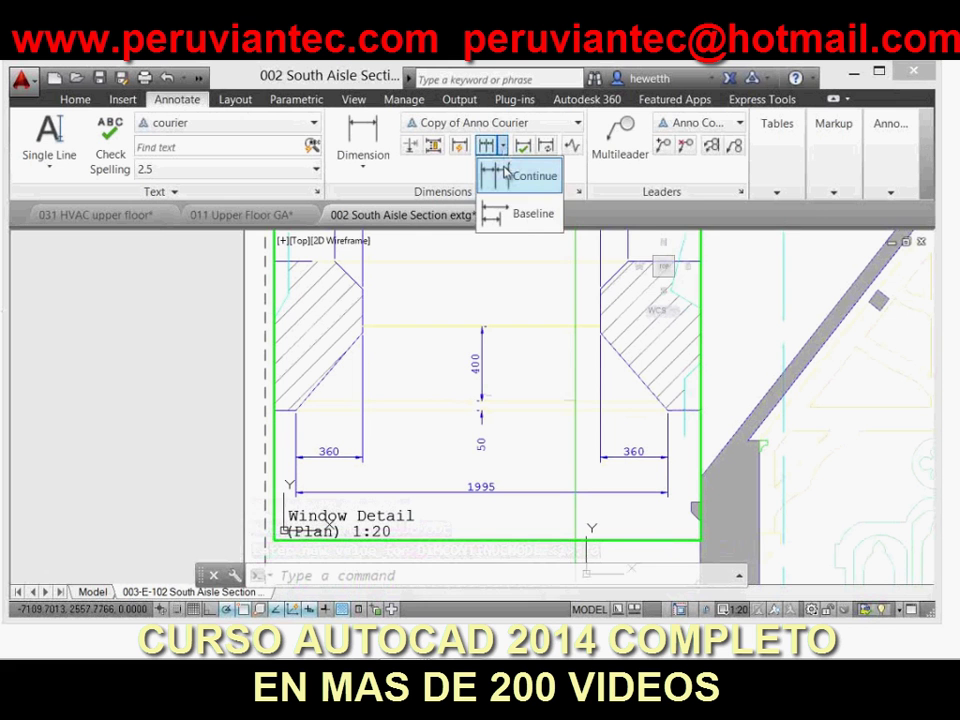
{"action": "left_click", "coordinate": [506, 177]}
{"action": "left_click", "coordinate": [363, 437]}
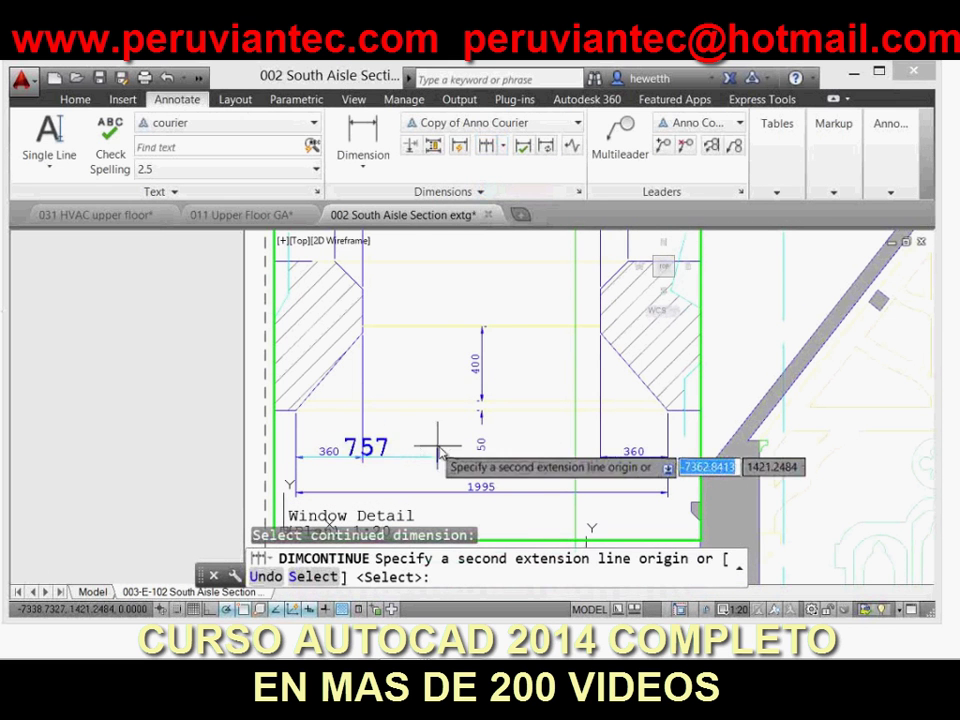
{"action": "left_click", "coordinate": [527, 456]}
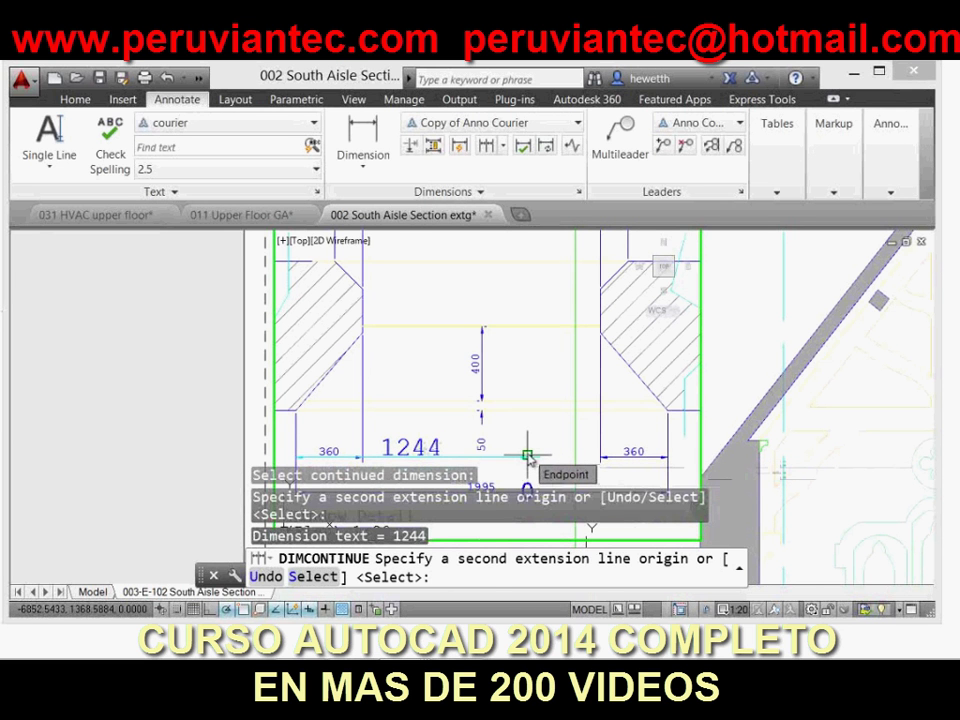
{"action": "key", "text": "Return"}
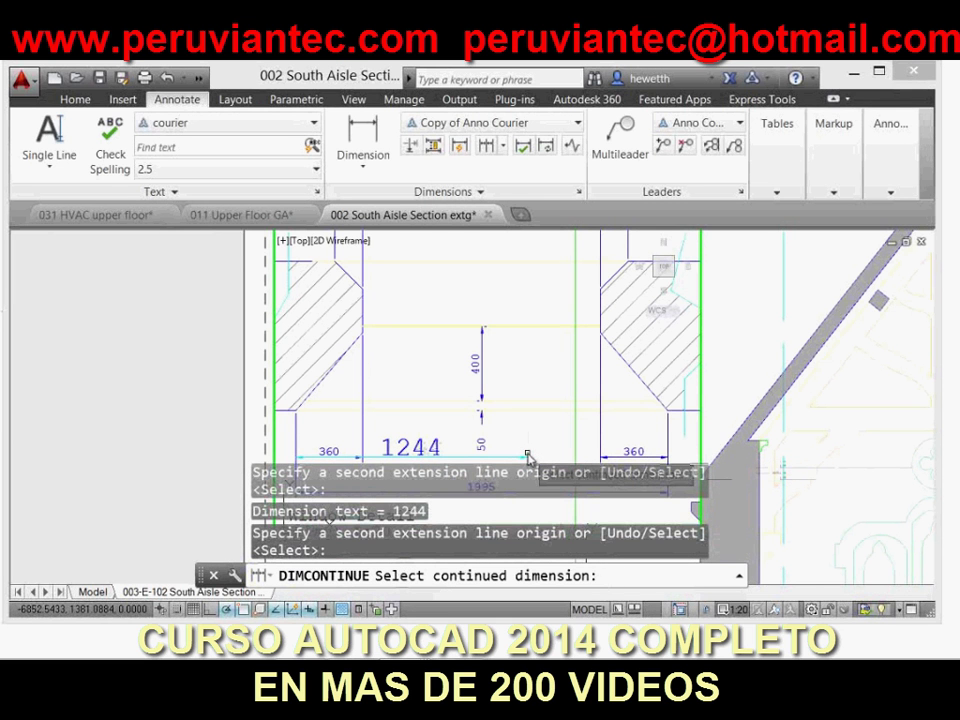
{"action": "key", "text": "Return"}
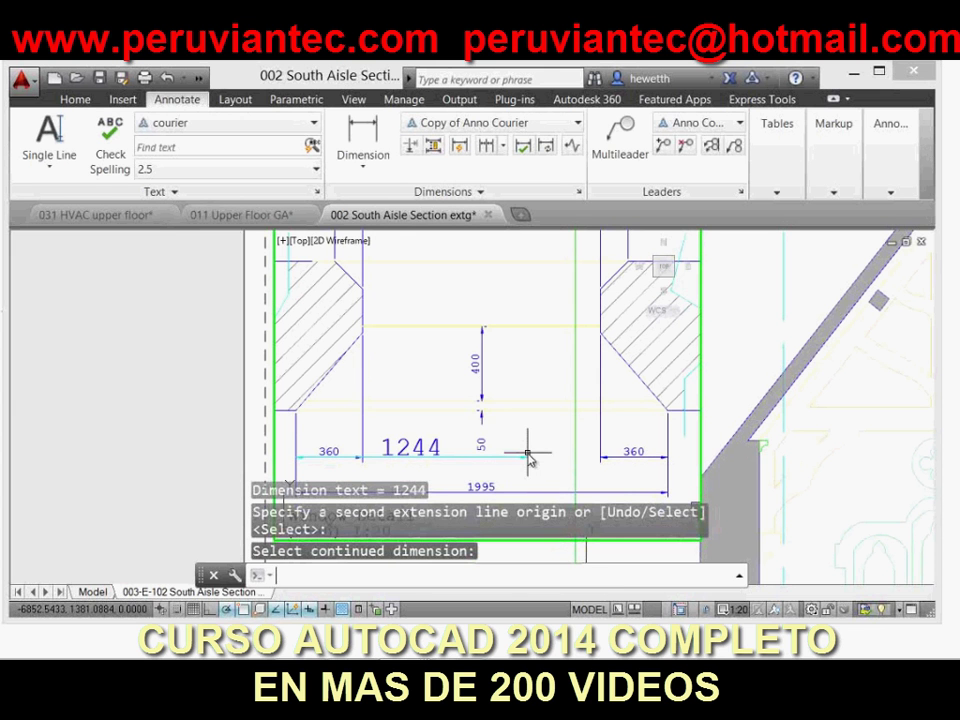
{"action": "left_click", "coordinate": [418, 447]}
{"action": "type", "text": "e"}
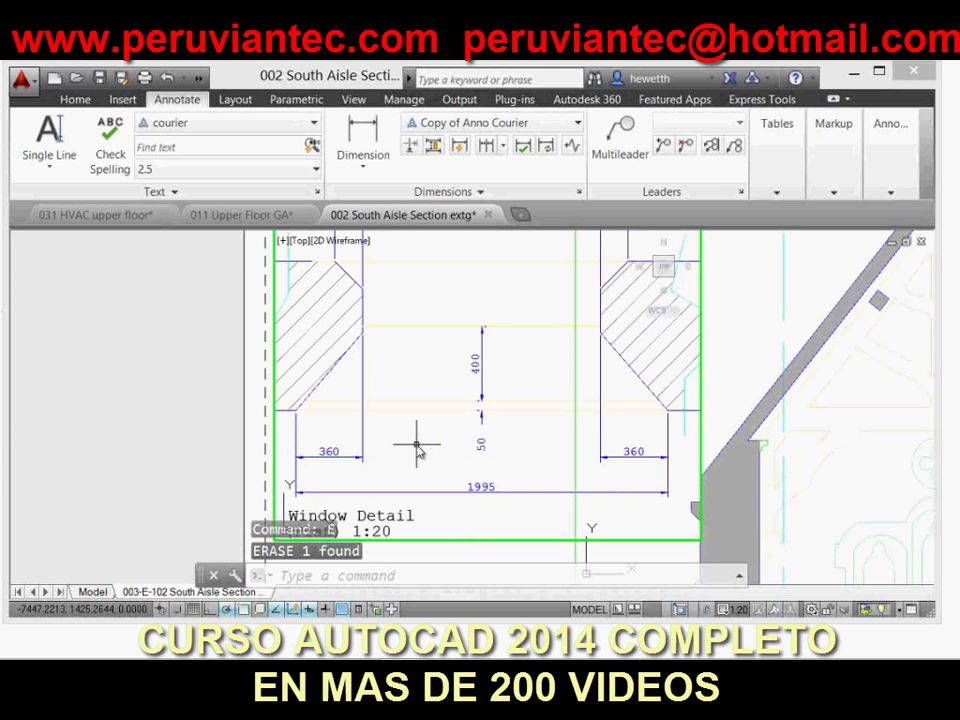